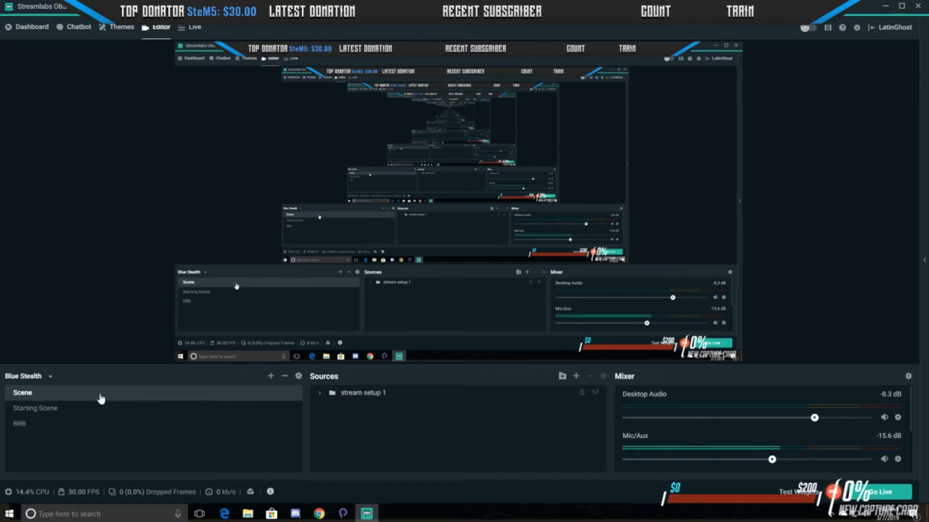
- Expand the stream setup 1 source folder and look through the sources it contains
{"action": "left_click", "coordinate": [367, 393]}
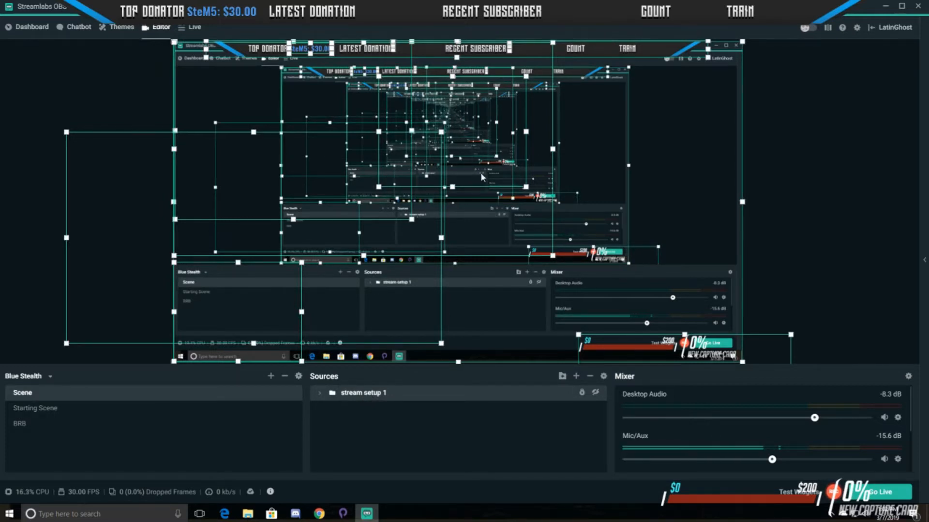
{"action": "left_click", "coordinate": [320, 394]}
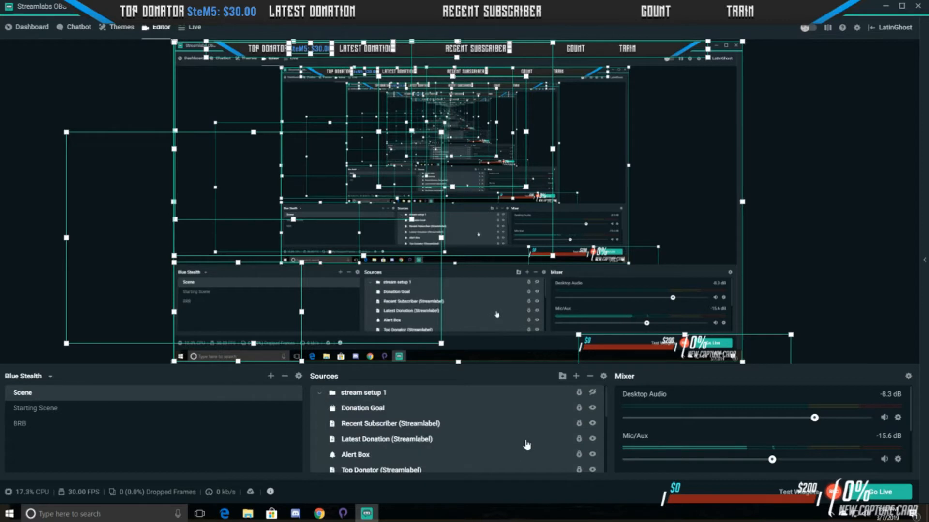
{"action": "scroll", "coordinate": [527, 444], "scroll_direction": "down", "scroll_amount": 5}
{"action": "scroll", "coordinate": [528, 444], "scroll_direction": "down", "scroll_amount": 2}
{"action": "scroll", "coordinate": [528, 442], "scroll_direction": "up", "scroll_amount": 10}
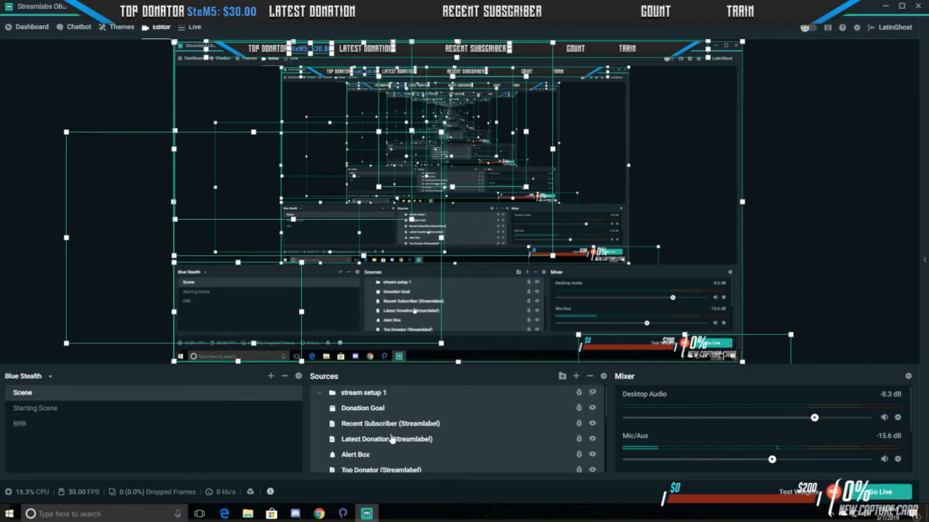
{"action": "scroll", "coordinate": [389, 444], "scroll_direction": "down", "scroll_amount": 5}
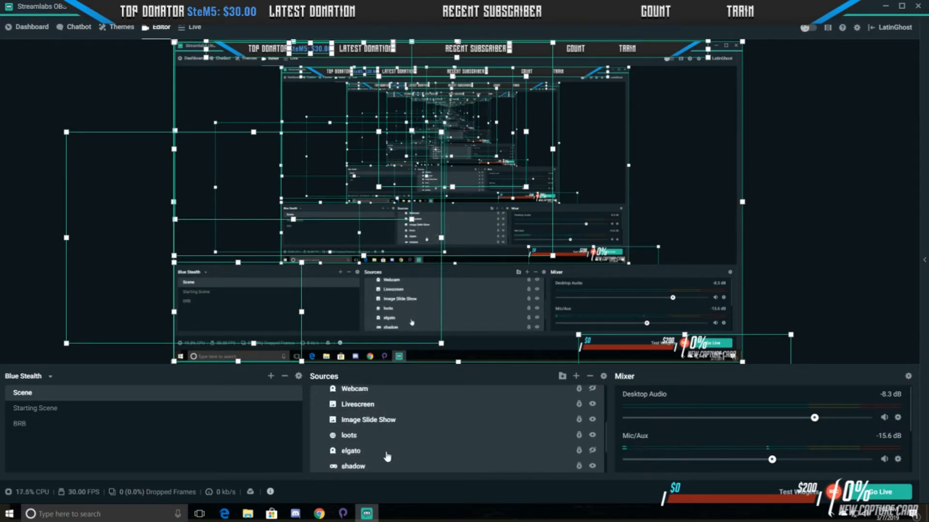
{"action": "scroll", "coordinate": [437, 458], "scroll_direction": "down", "scroll_amount": 3}
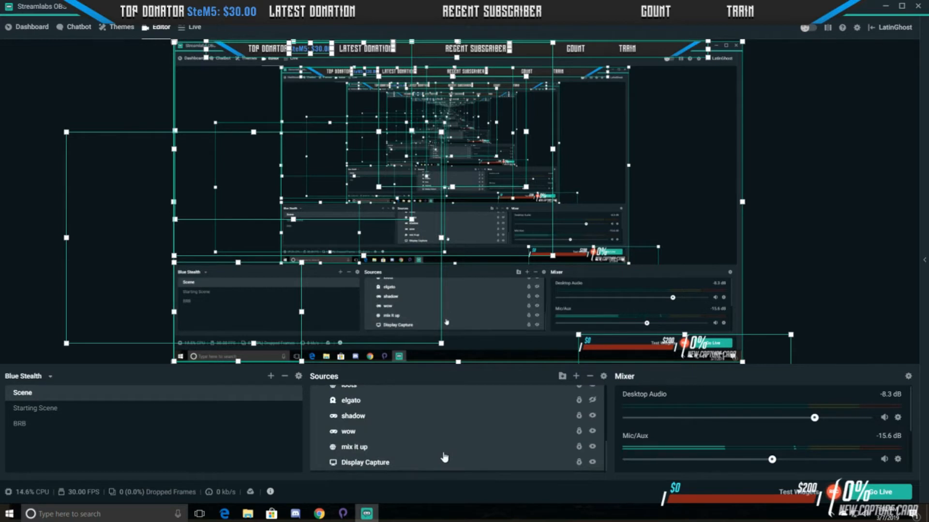
- Make the hidden Webcam source in the stream setup 1 folder visible
{"action": "scroll", "coordinate": [444, 458], "scroll_direction": "up", "scroll_amount": 5}
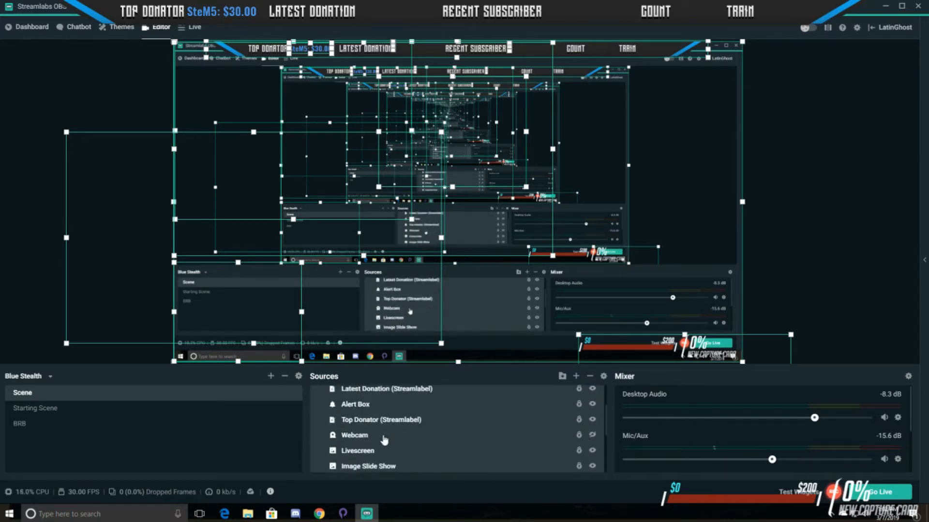
{"action": "left_click", "coordinate": [360, 437]}
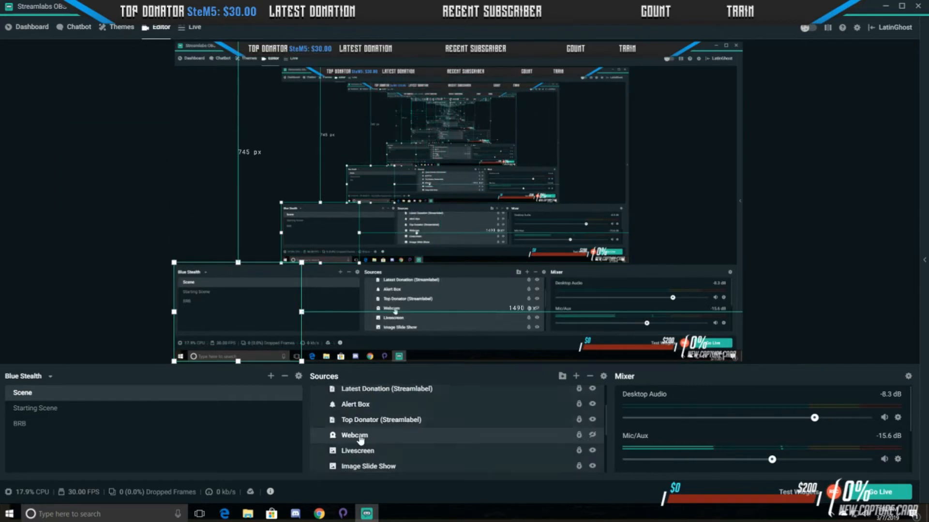
{"action": "left_click", "coordinate": [592, 437]}
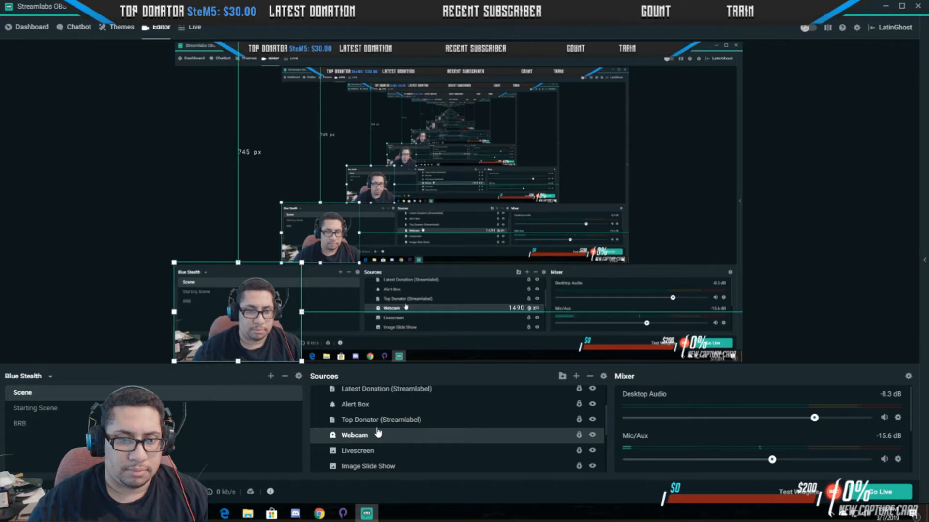
- Open the Webcam source's settings and choose HD Pro Webcam C920 as the video capture device
{"action": "double_click", "coordinate": [394, 435]}
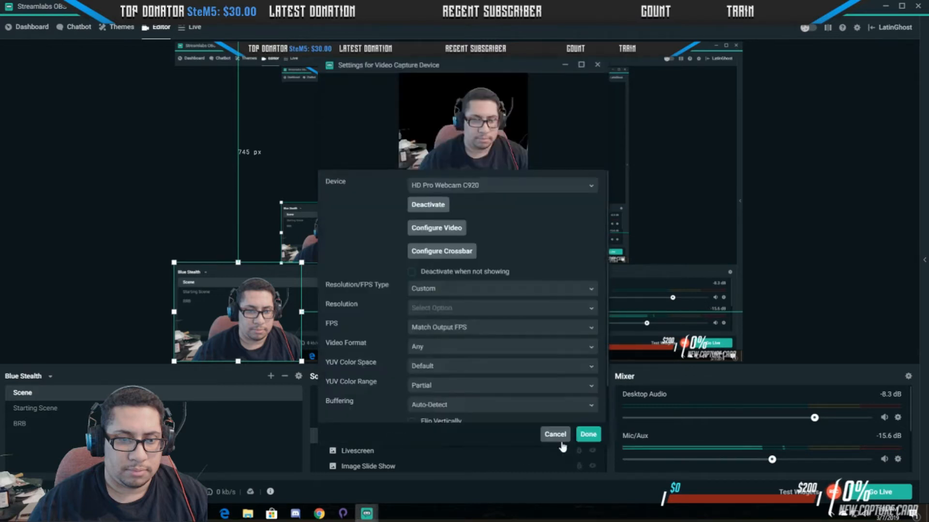
{"action": "left_click", "coordinate": [435, 188]}
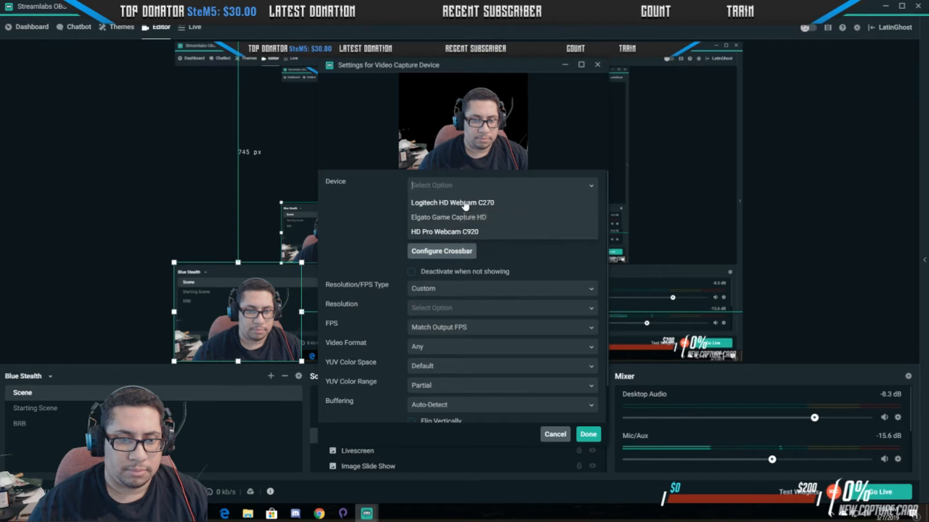
{"action": "left_click", "coordinate": [468, 232]}
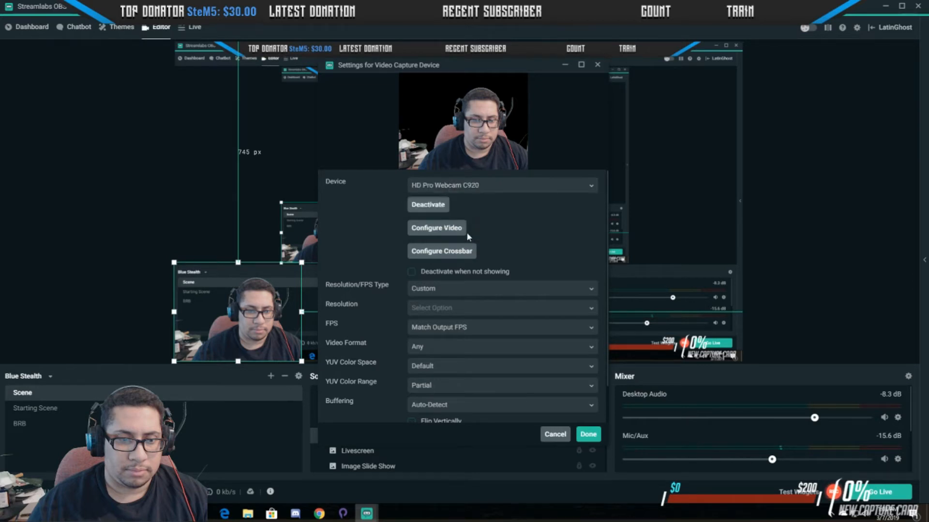
- Deactivate and reactivate the webcam, reselect HD Pro Webcam C920 as its device, and apply the settings
{"action": "left_click", "coordinate": [435, 210]}
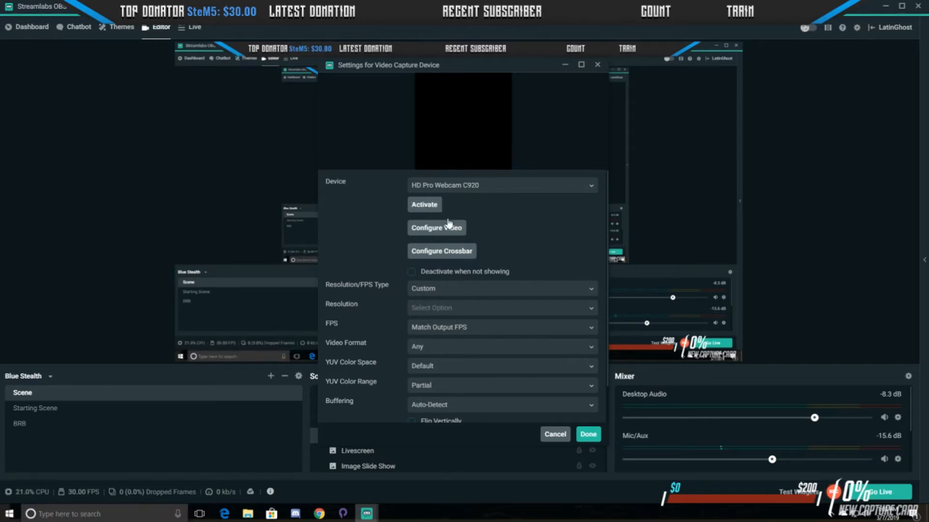
{"action": "left_click", "coordinate": [435, 209]}
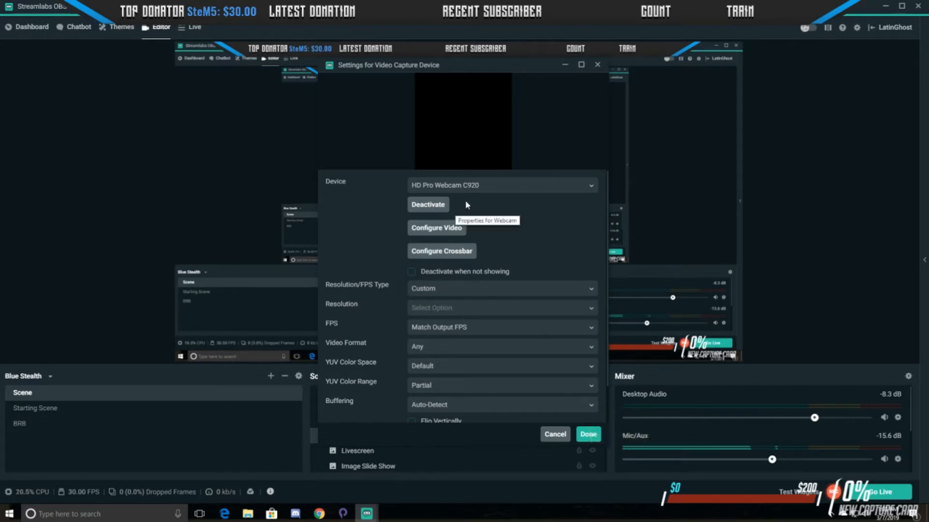
{"action": "left_click", "coordinate": [480, 189]}
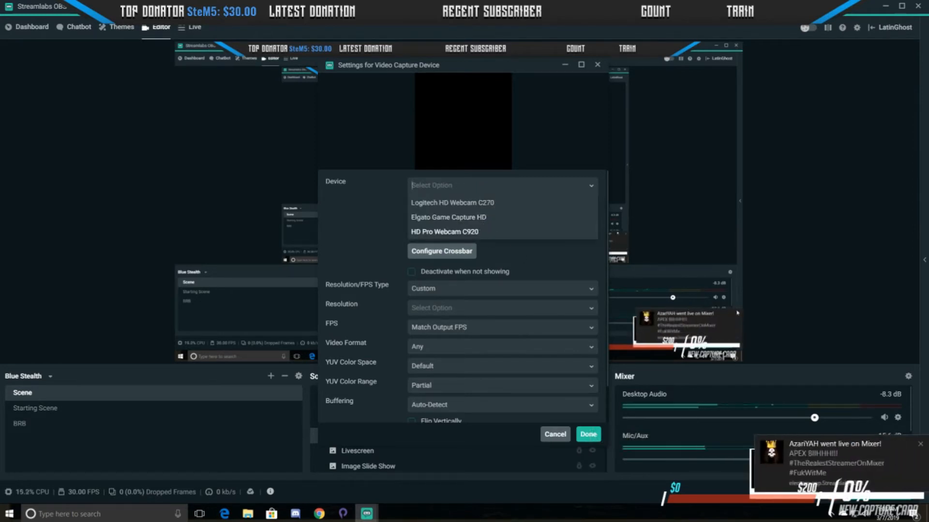
{"action": "left_click", "coordinate": [452, 232]}
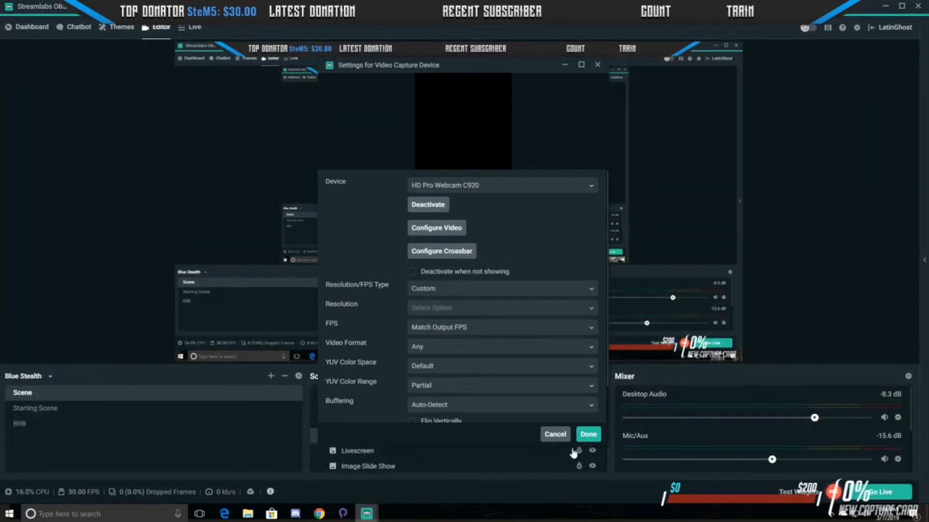
{"action": "left_click", "coordinate": [587, 435]}
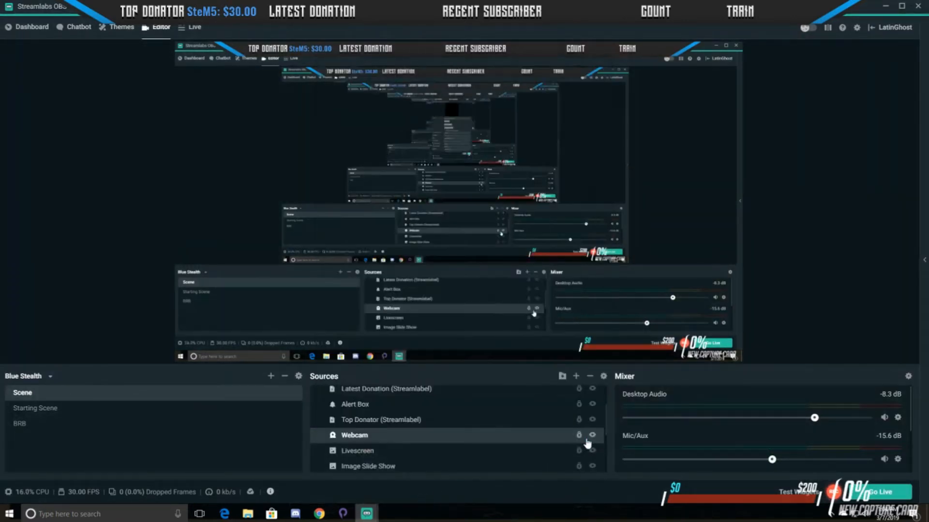
- Reopen the Webcam source's video capture settings
{"action": "right_click", "coordinate": [487, 439]}
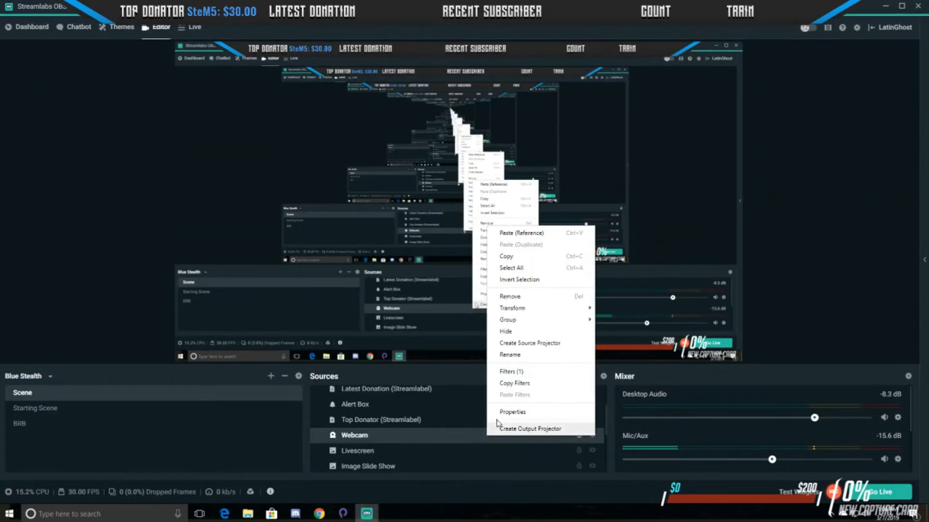
{"action": "left_click", "coordinate": [800, 328]}
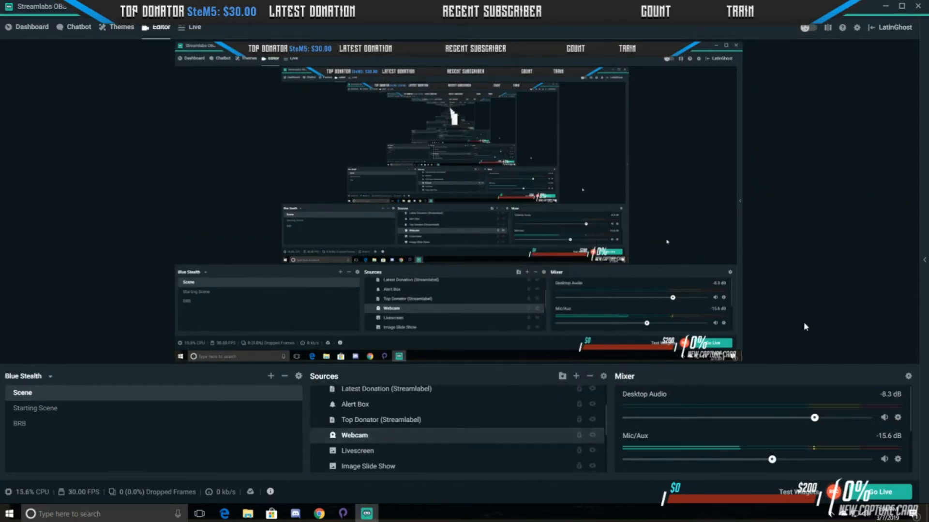
{"action": "double_click", "coordinate": [398, 435]}
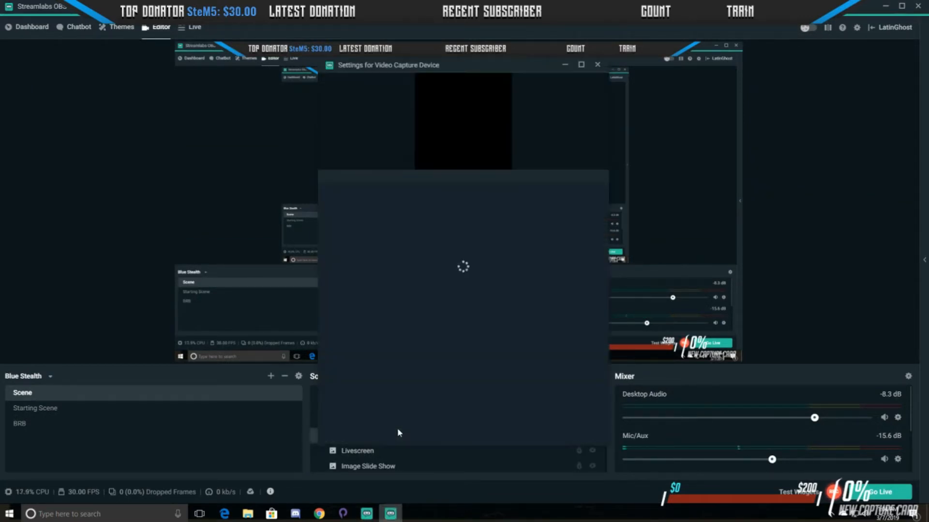
{"action": "mouse_move", "coordinate": [901, 464]}
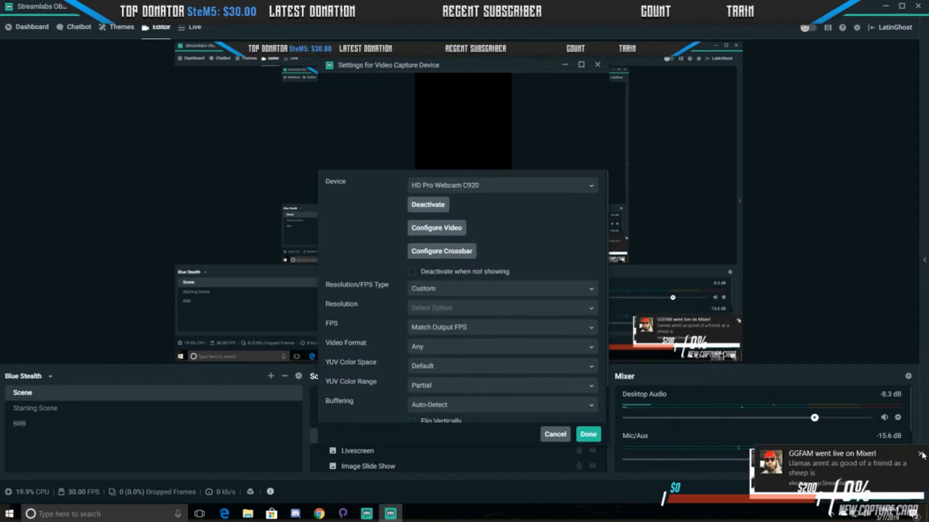
- Dismiss and clear all desktop notifications, and close the Webcam source's settings
{"action": "left_click", "coordinate": [917, 457]}
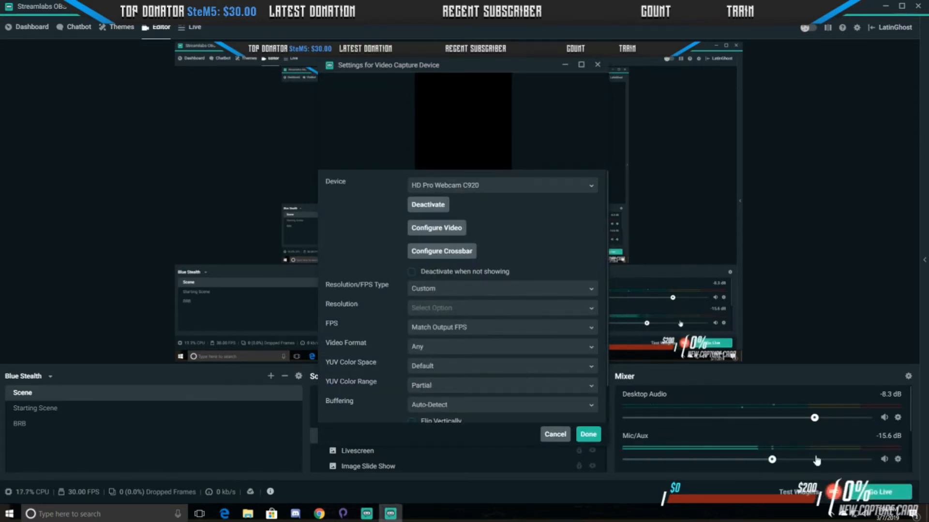
{"action": "left_click", "coordinate": [911, 515]}
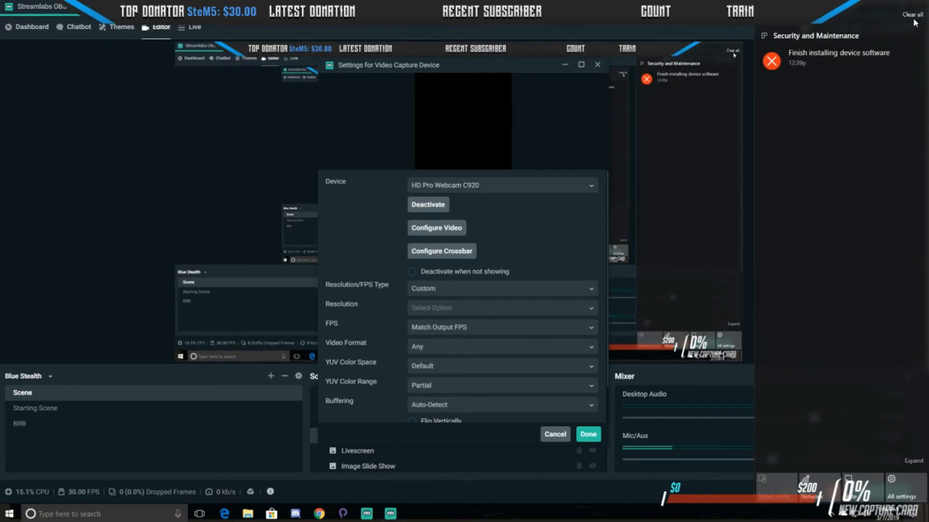
{"action": "left_click", "coordinate": [917, 53]}
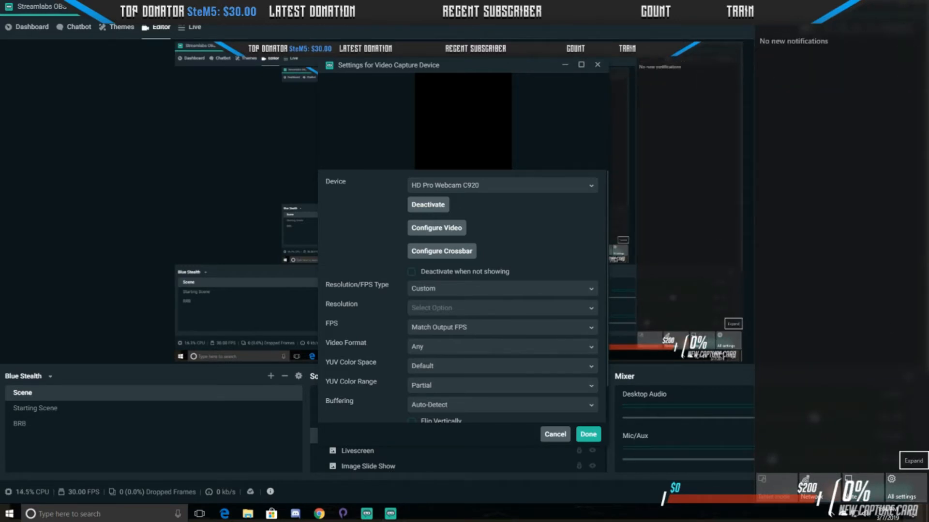
{"action": "left_click", "coordinate": [597, 64]}
- Open the source filters of the Webcam source
{"action": "right_click", "coordinate": [382, 438]}
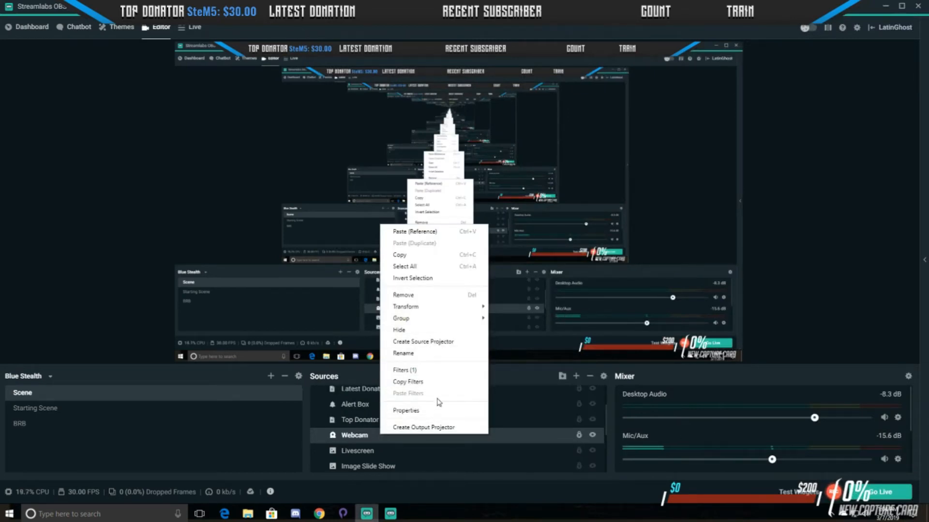
{"action": "right_click", "coordinate": [380, 436]}
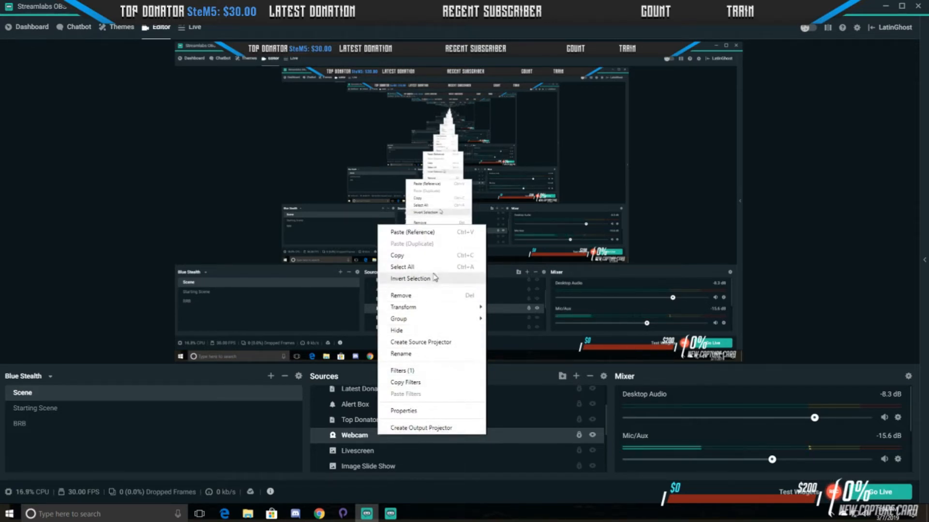
{"action": "left_click", "coordinate": [403, 371]}
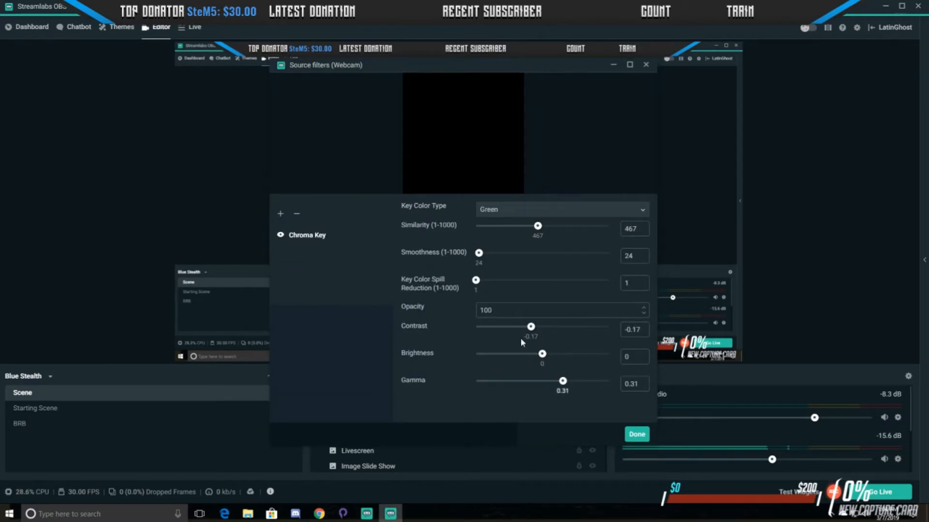
- Add a second Chroma Key filter to the Webcam source
{"action": "left_click", "coordinate": [281, 214]}
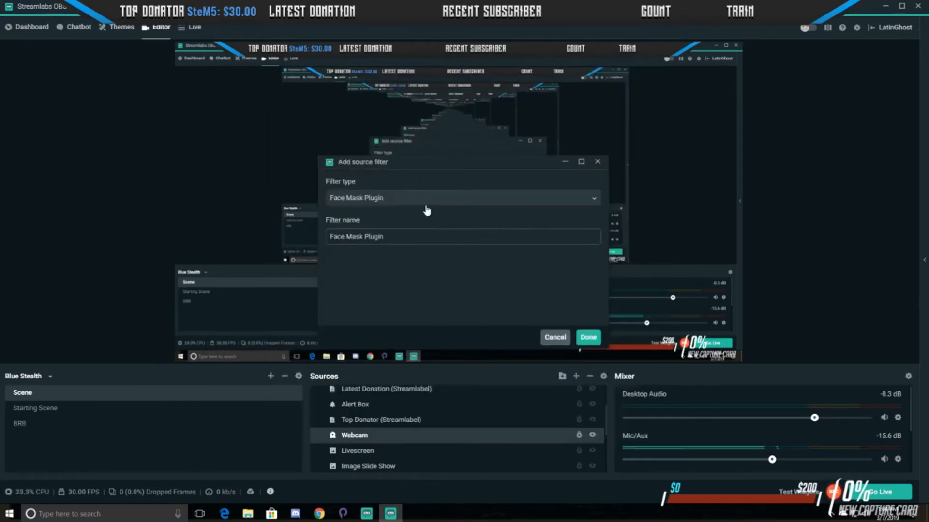
{"action": "left_click", "coordinate": [588, 337]}
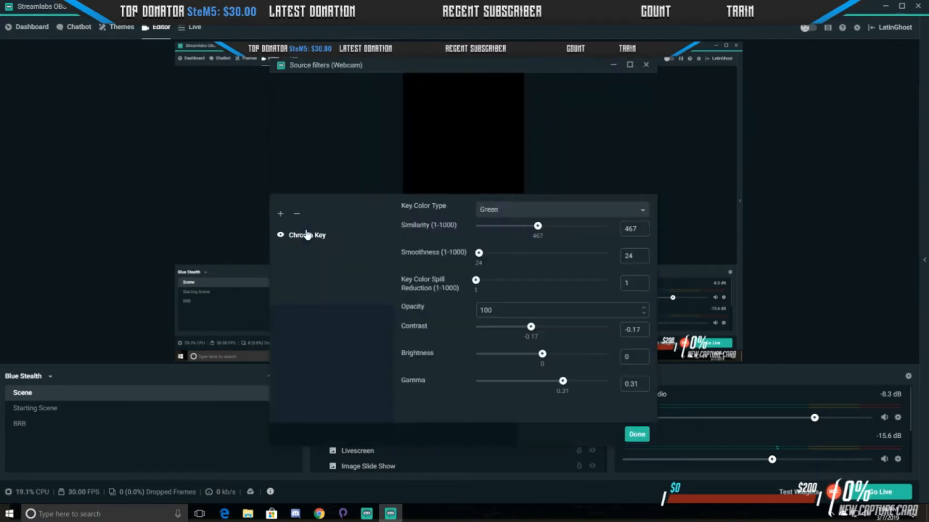
{"action": "left_click", "coordinate": [279, 214]}
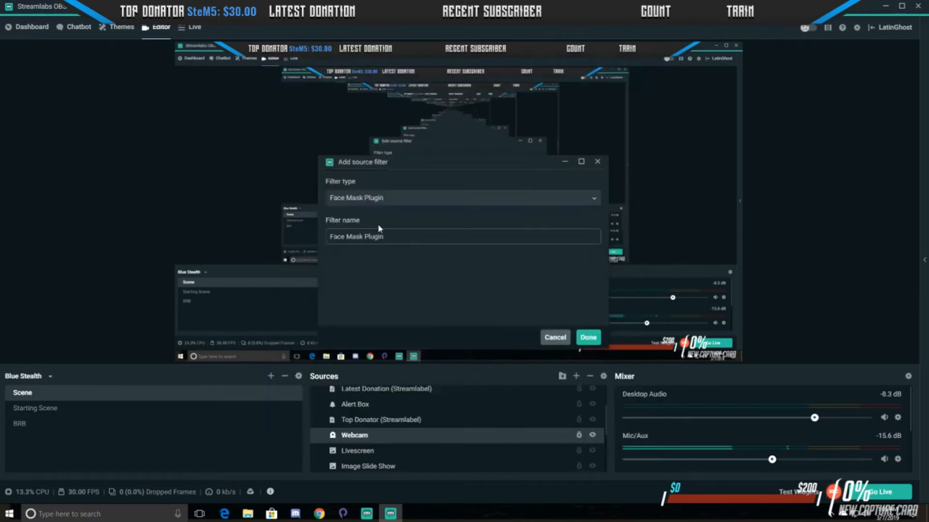
{"action": "left_click", "coordinate": [400, 209]}
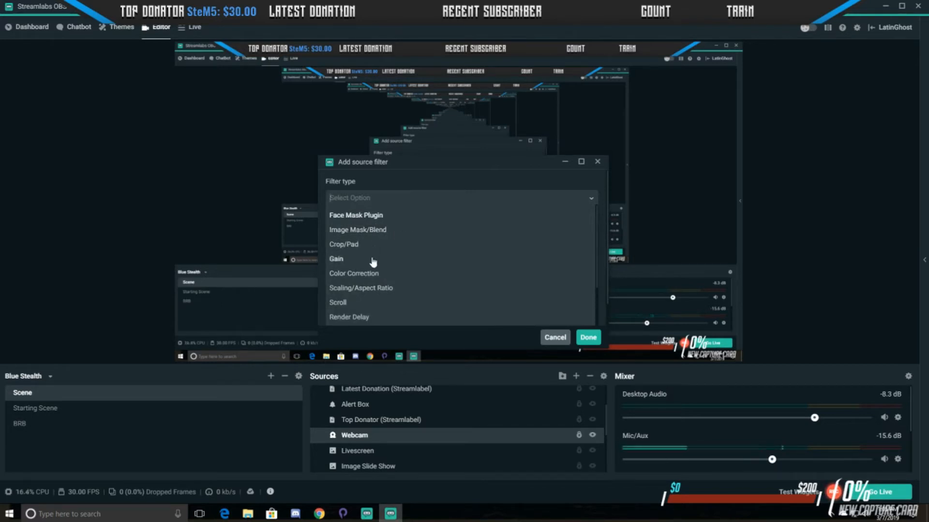
{"action": "scroll", "coordinate": [373, 262], "scroll_direction": "down", "scroll_amount": 1}
{"action": "scroll", "coordinate": [382, 267], "scroll_direction": "down", "scroll_amount": 1}
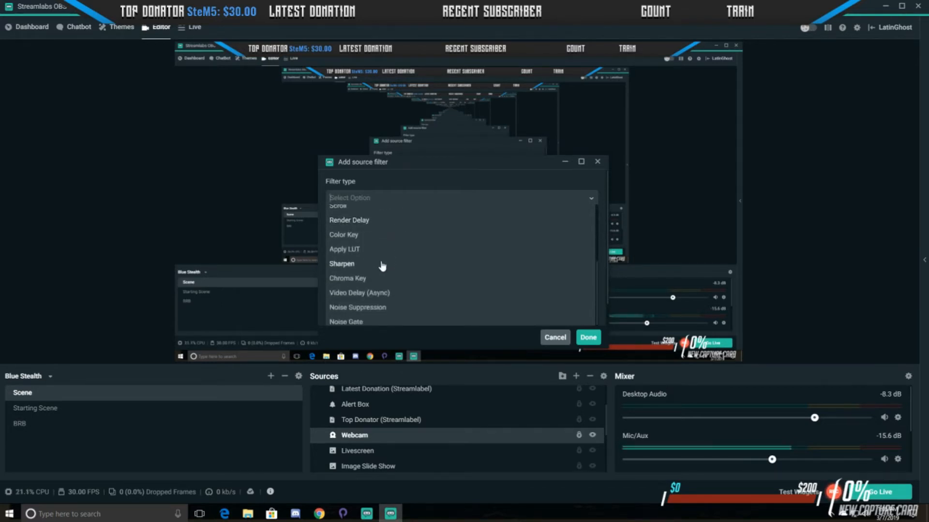
{"action": "scroll", "coordinate": [375, 283], "scroll_direction": "down", "scroll_amount": 1}
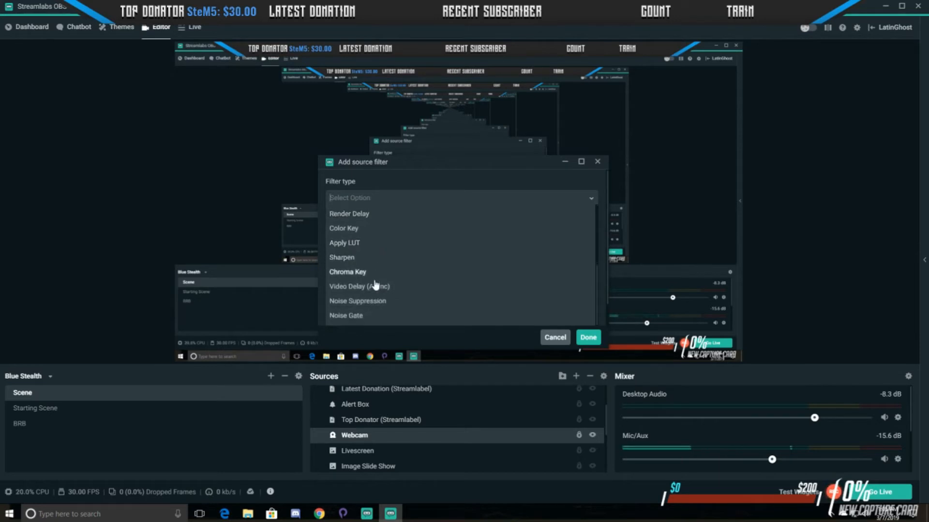
{"action": "scroll", "coordinate": [375, 284], "scroll_direction": "down", "scroll_amount": 1}
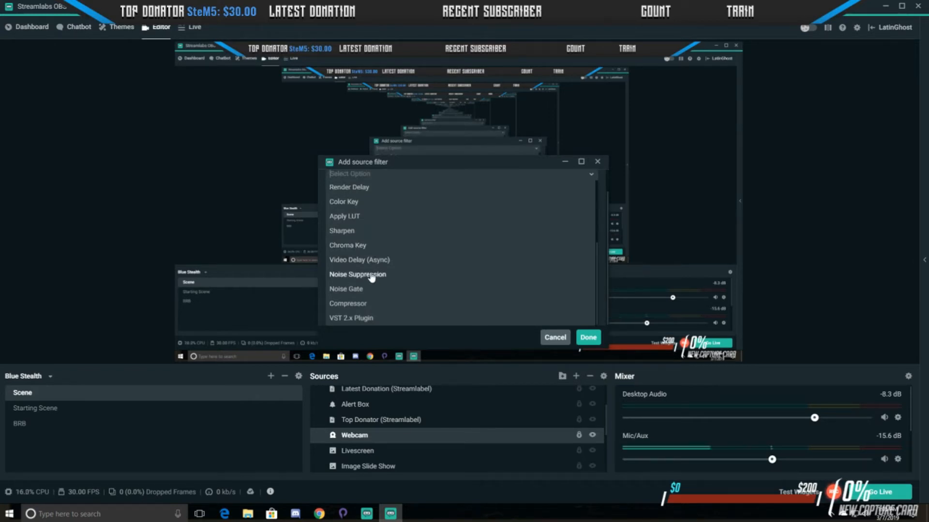
{"action": "left_click", "coordinate": [355, 246]}
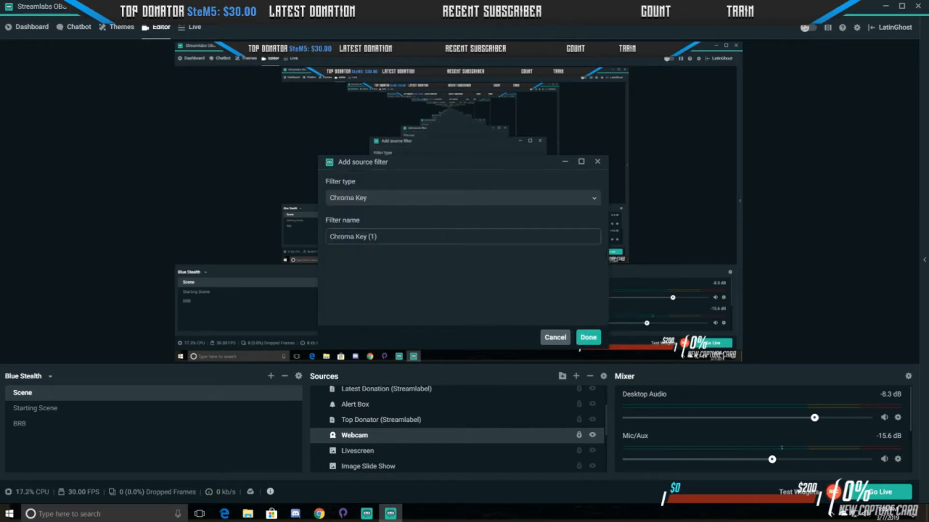
{"action": "left_click", "coordinate": [583, 339]}
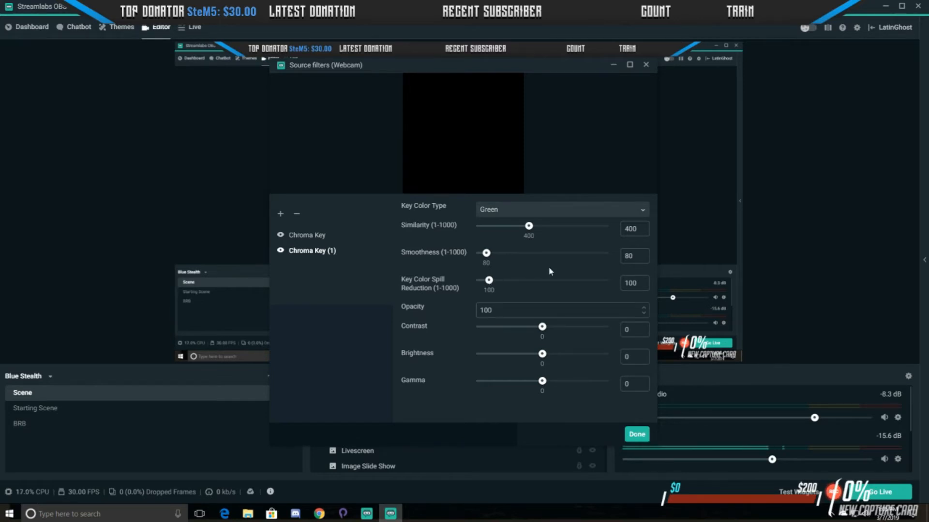
- Look over the key color type options of the second Chroma Key filter and close the source filters
{"action": "left_click", "coordinate": [500, 213]}
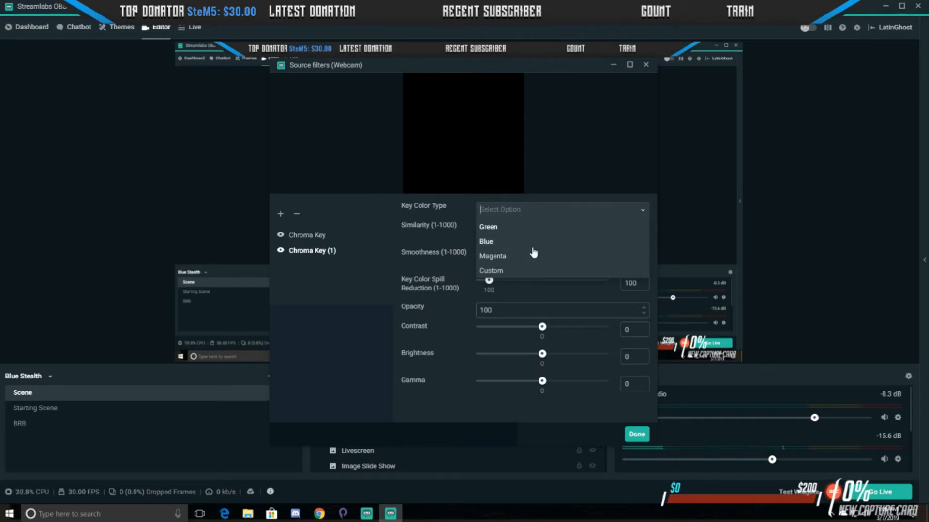
{"action": "left_click", "coordinate": [636, 435]}
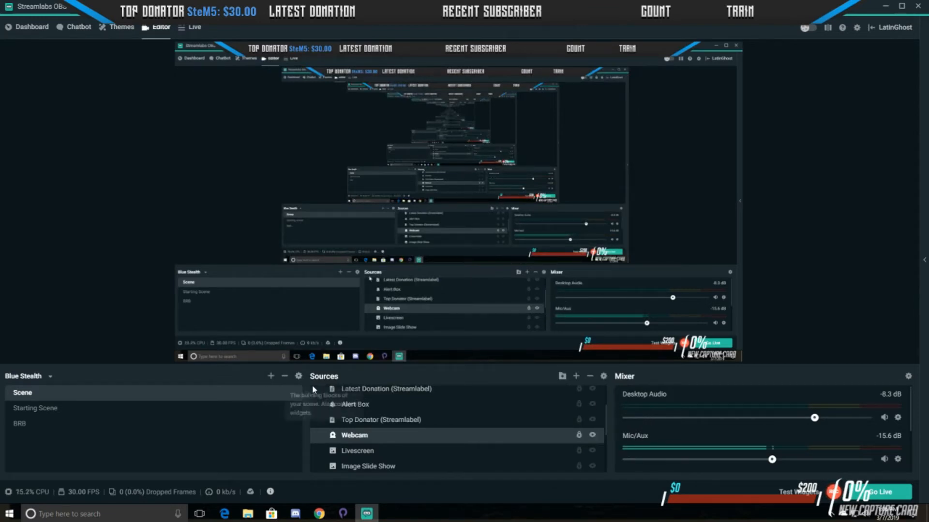
- Set the Webcam source's capture device to Logitech HD Webcam C270 and confirm its settings
{"action": "double_click", "coordinate": [364, 437]}
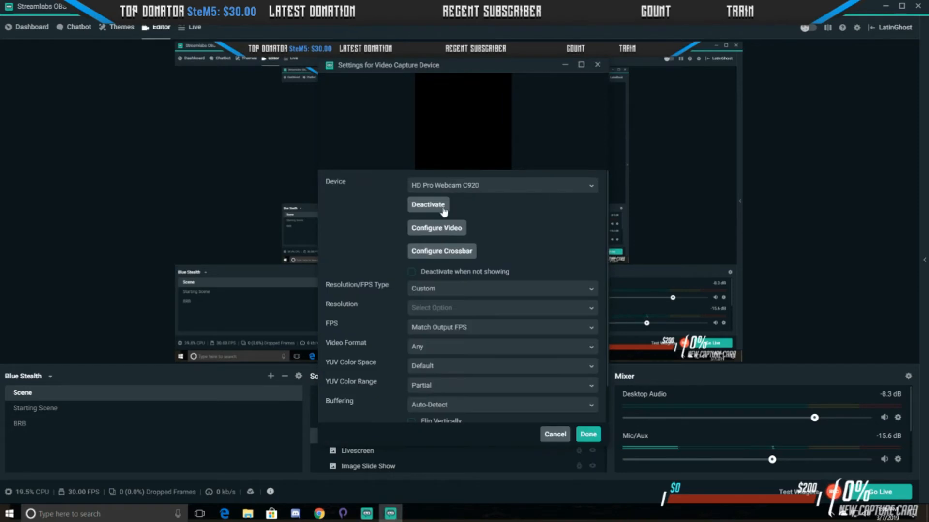
{"action": "left_click", "coordinate": [464, 190]}
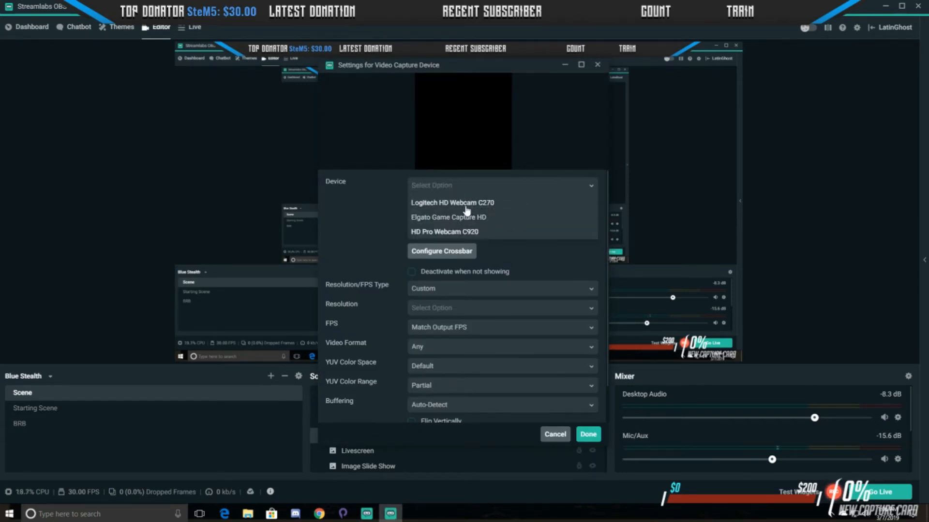
{"action": "left_click", "coordinate": [467, 205]}
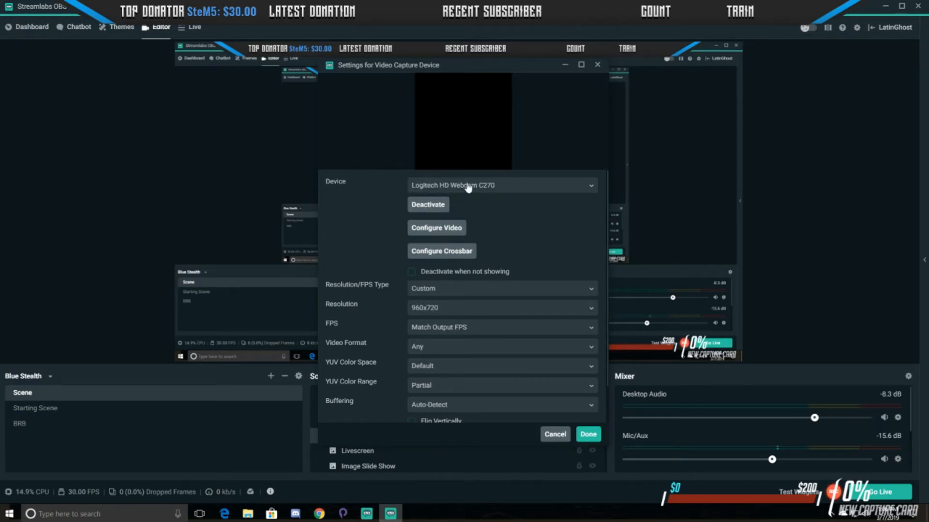
{"action": "left_click", "coordinate": [467, 188]}
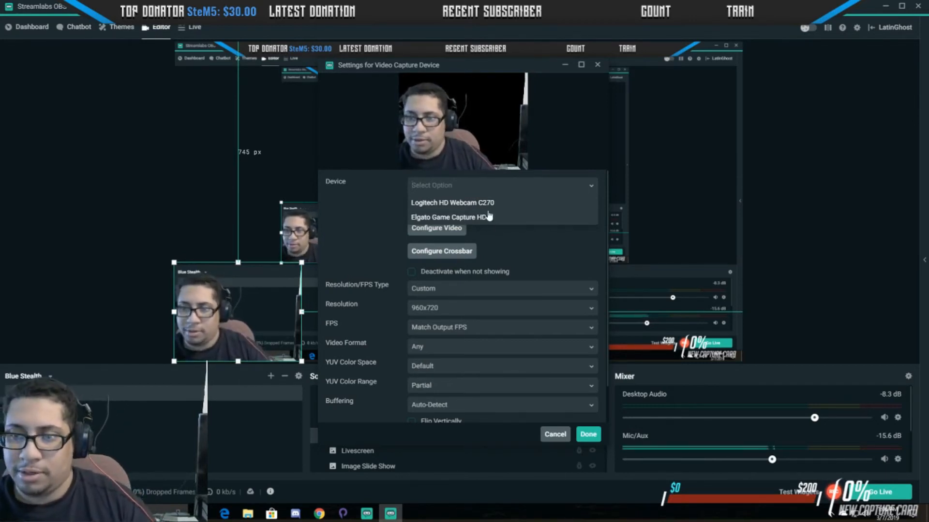
{"action": "left_click", "coordinate": [559, 252]}
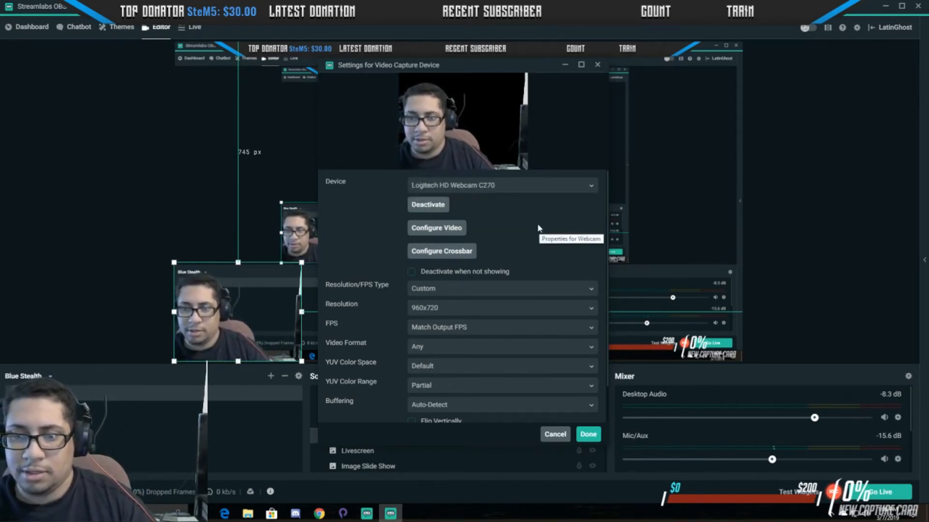
{"action": "left_click", "coordinate": [580, 435]}
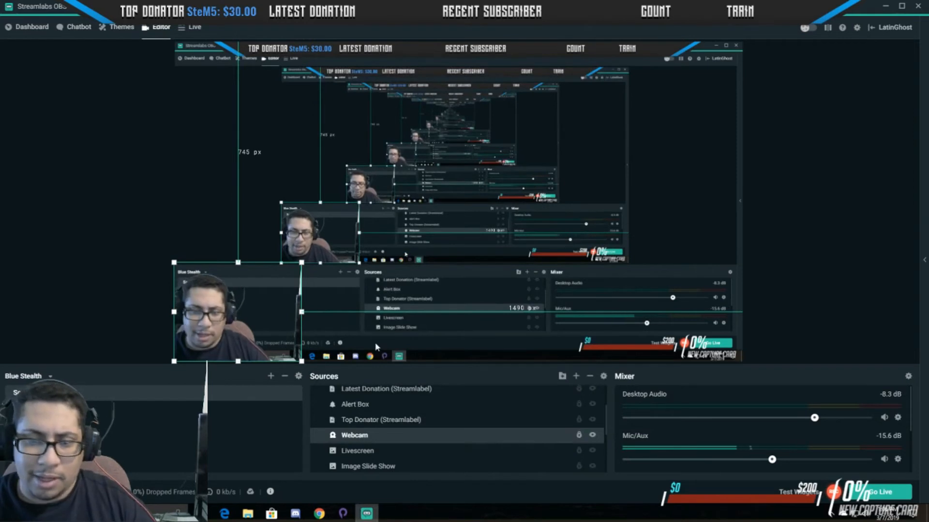
- Look over the Logitech HD Webcam C270's video configuration from the Webcam source's settings, closing both without changes
{"action": "double_click", "coordinate": [383, 438]}
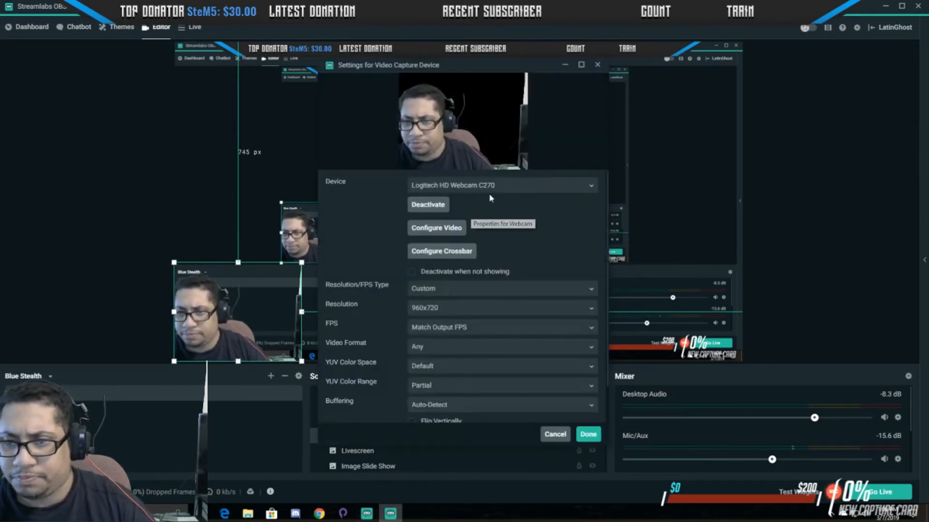
{"action": "left_click", "coordinate": [427, 229]}
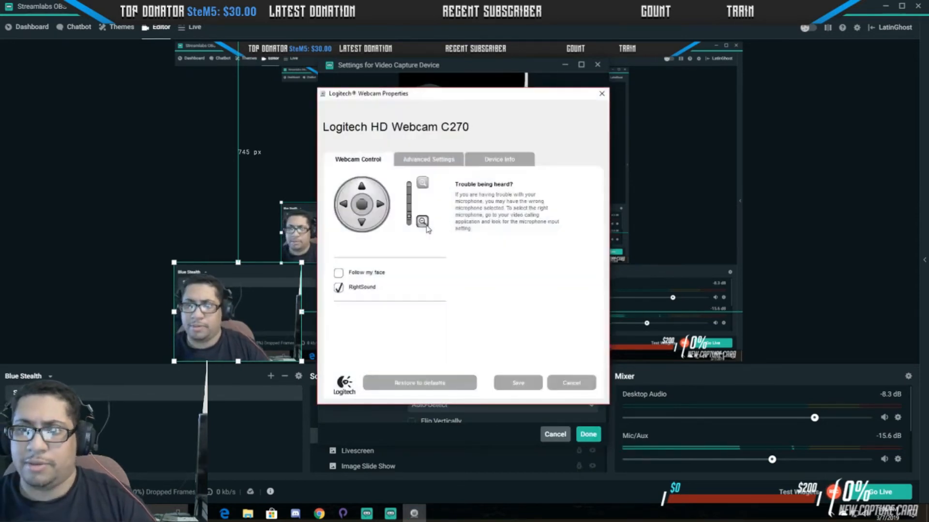
{"action": "left_click", "coordinate": [565, 383]}
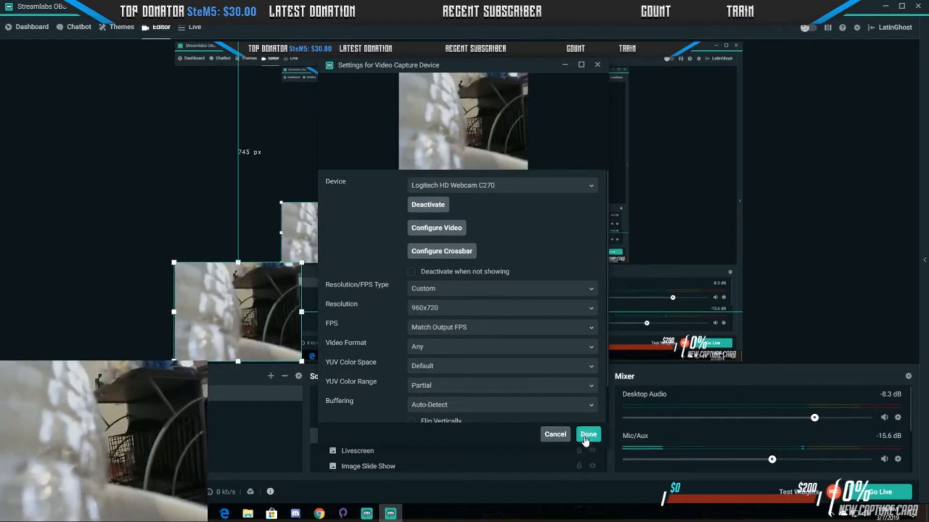
{"action": "left_click", "coordinate": [566, 435]}
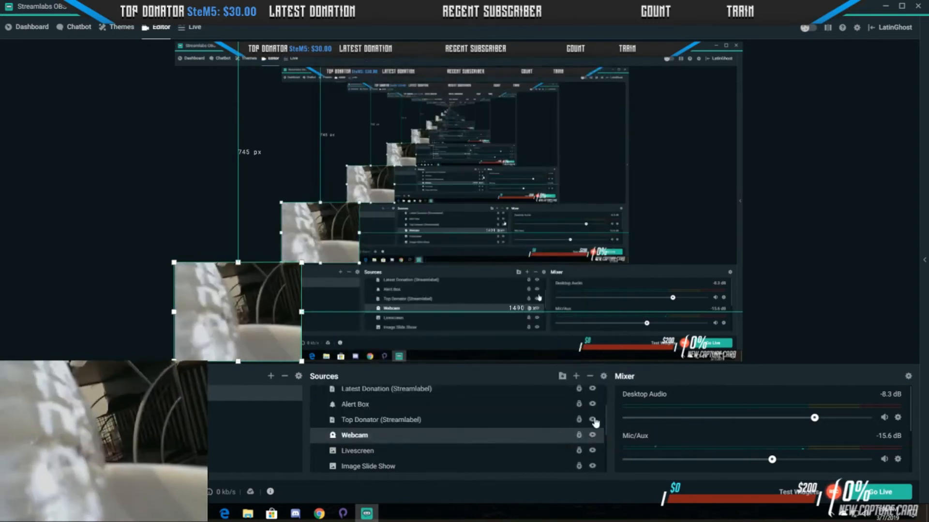
- Hide the Webcam source in the scene, show it again, and deselect it
{"action": "left_click", "coordinate": [592, 435]}
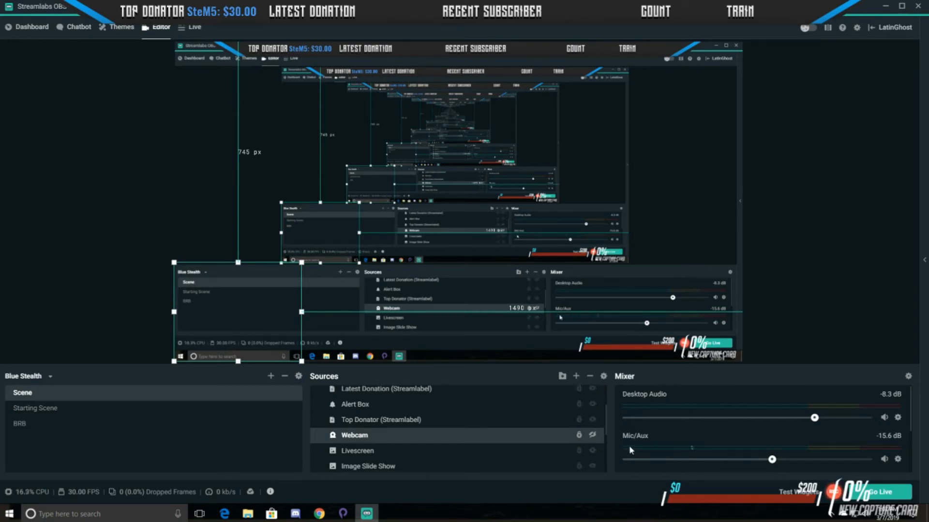
{"action": "left_click", "coordinate": [593, 435]}
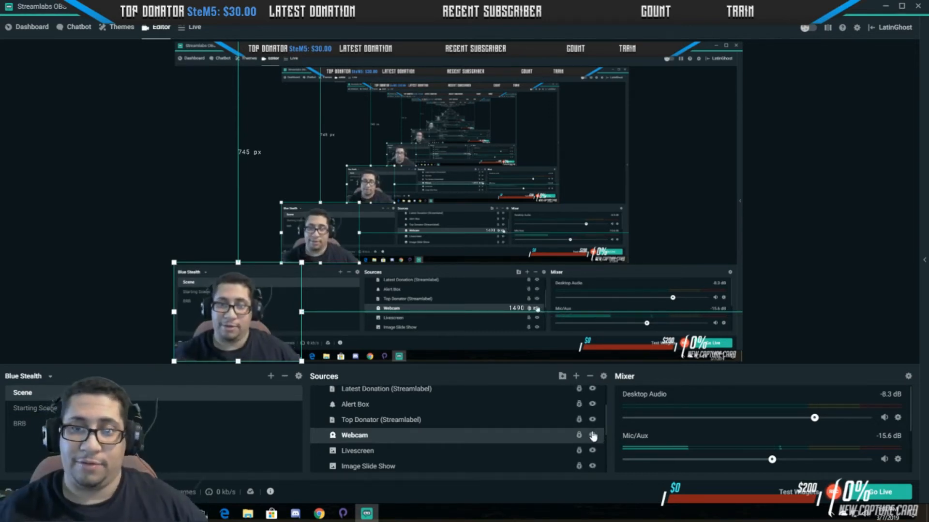
{"action": "left_click", "coordinate": [789, 286]}
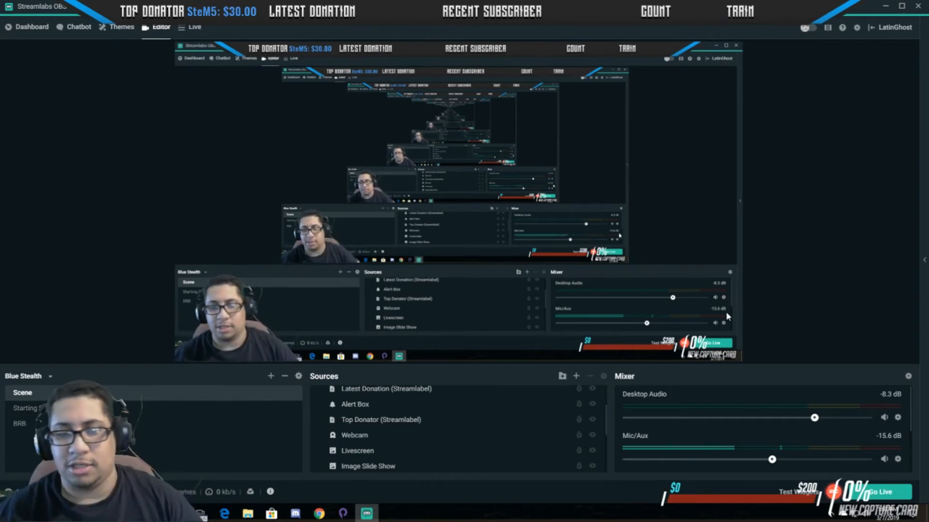
- Open the Webcam source's filters and remove the duplicate Chroma Key (1) filter, keeping the original Chroma Key
{"action": "left_click", "coordinate": [400, 434]}
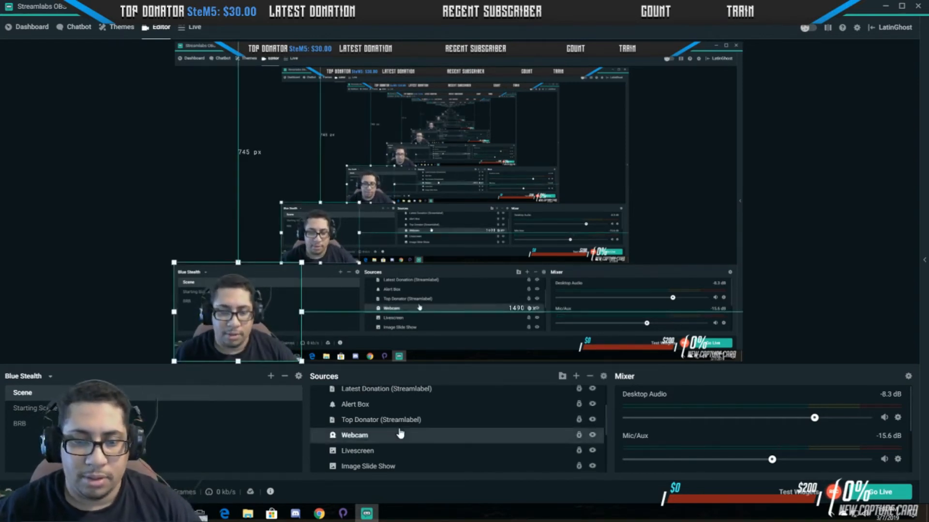
{"action": "right_click", "coordinate": [378, 433]}
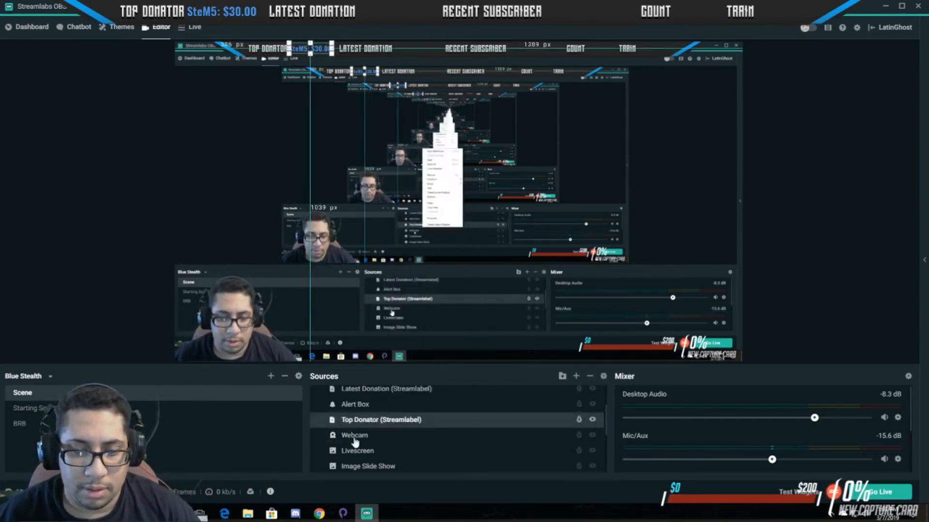
{"action": "right_click", "coordinate": [354, 437]}
{"action": "left_click", "coordinate": [382, 373]}
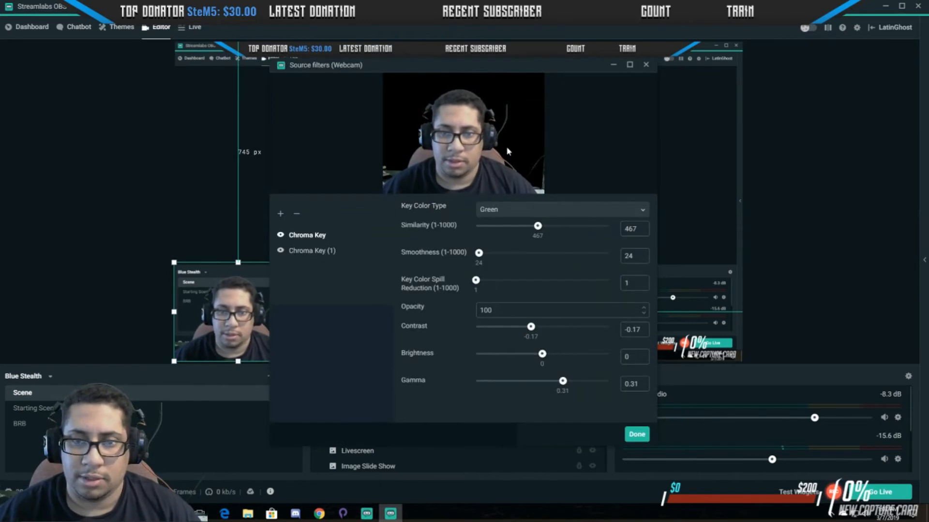
{"action": "left_click", "coordinate": [321, 250]}
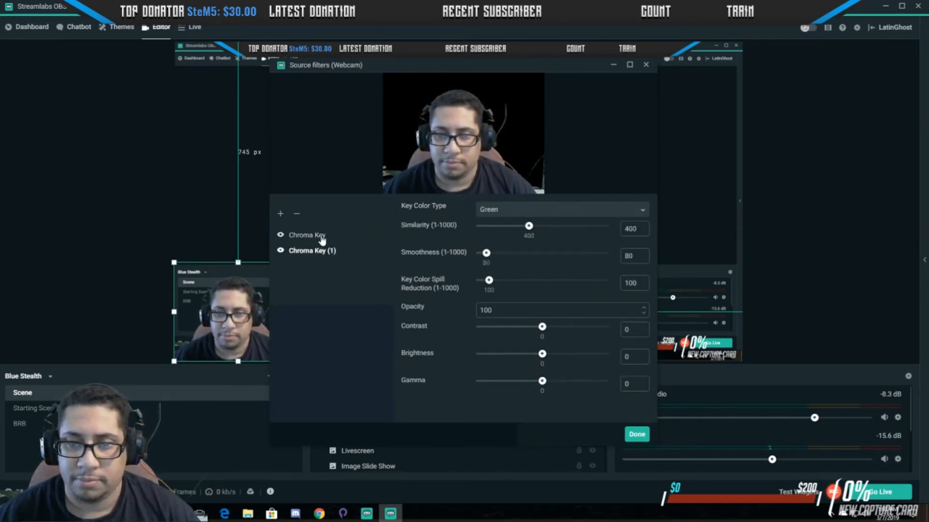
{"action": "left_click", "coordinate": [320, 240]}
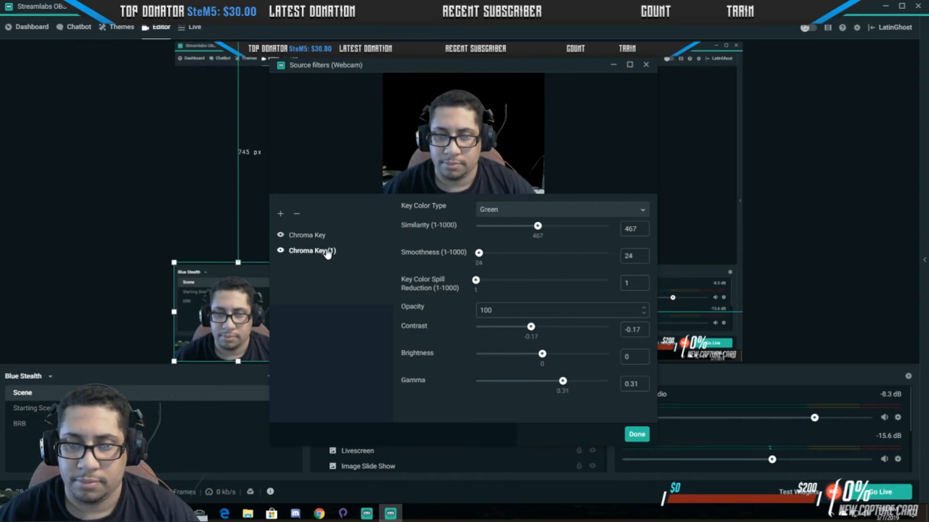
{"action": "left_click", "coordinate": [297, 215]}
{"action": "left_click", "coordinate": [297, 216]}
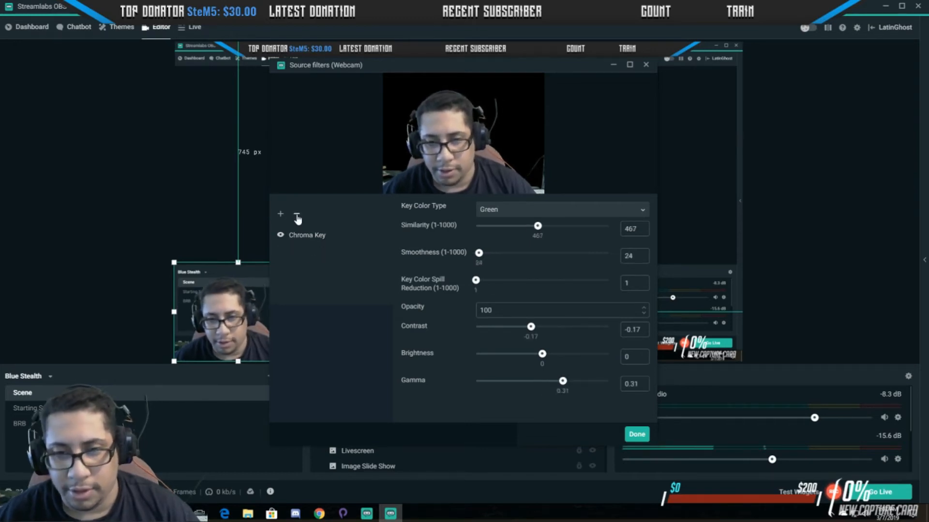
- Choose Green as the key color type of the remaining Chroma Key filter
{"action": "left_click", "coordinate": [516, 218]}
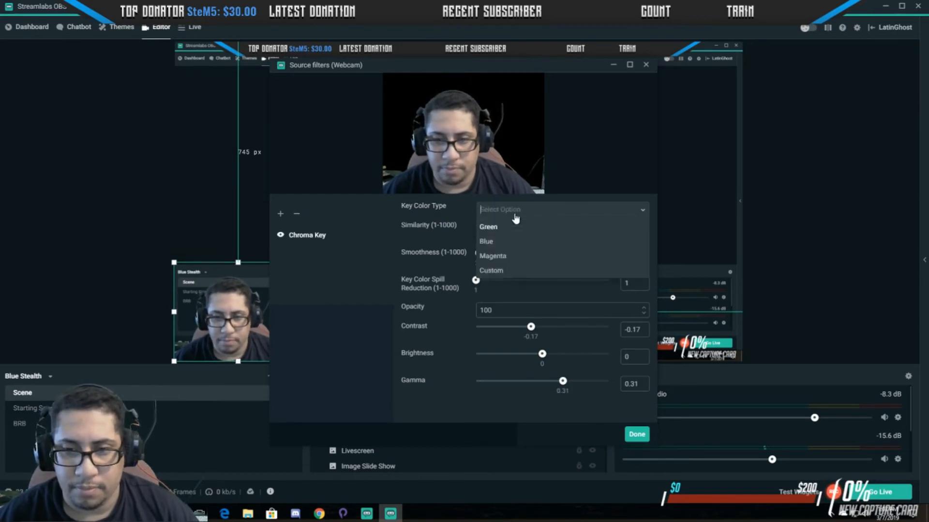
{"action": "left_click", "coordinate": [541, 227]}
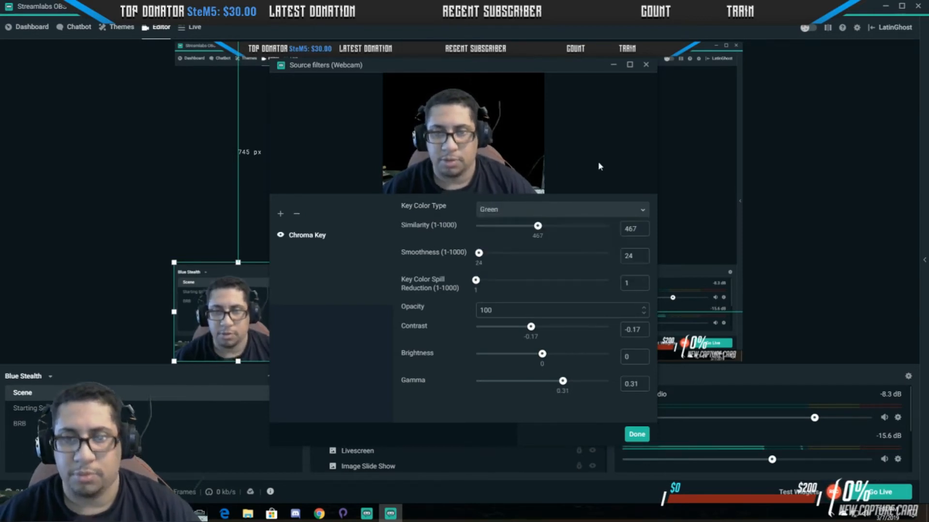
- Try the Chroma Key filter's Similarity at values from 1 up to 936 to compare how the background is keyed
{"action": "left_click_drag", "start_coordinate": [541, 229], "coordinate": [465, 220]}
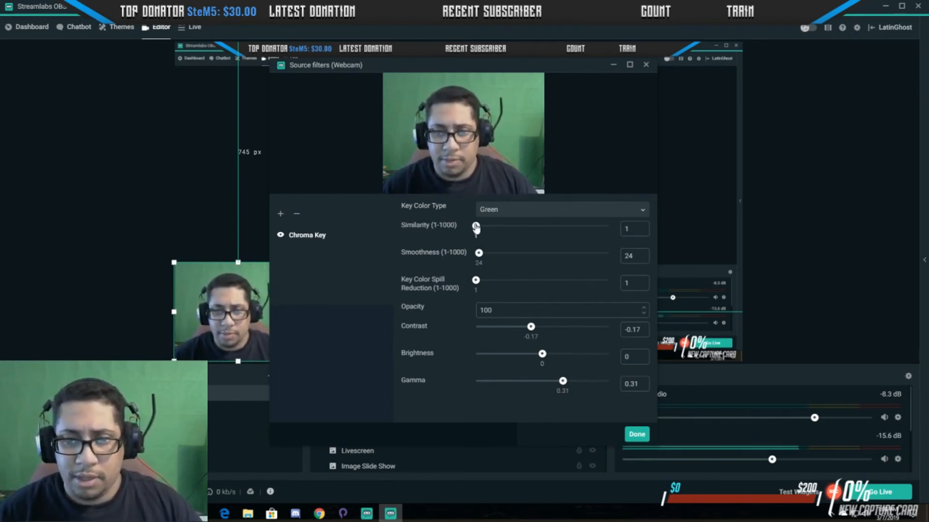
{"action": "left_click_drag", "start_coordinate": [475, 226], "coordinate": [506, 230]}
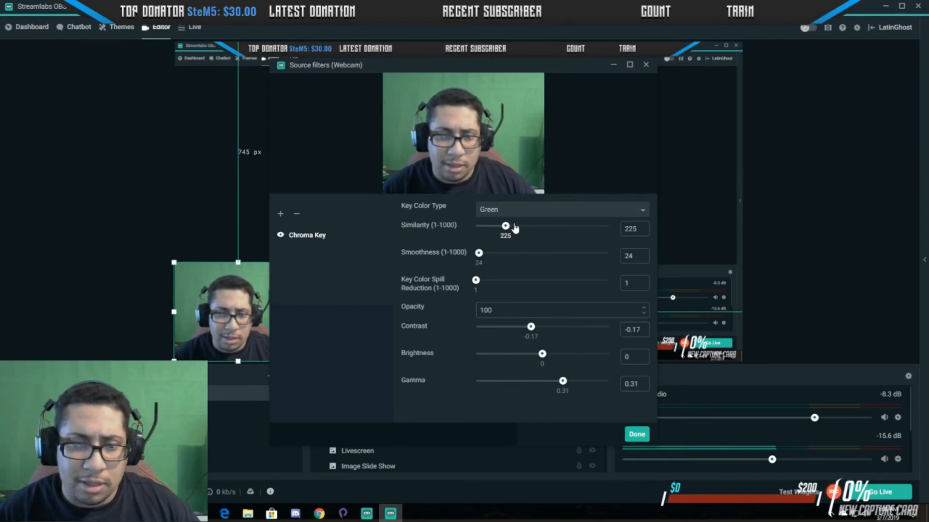
{"action": "left_click_drag", "start_coordinate": [506, 228], "coordinate": [535, 231]}
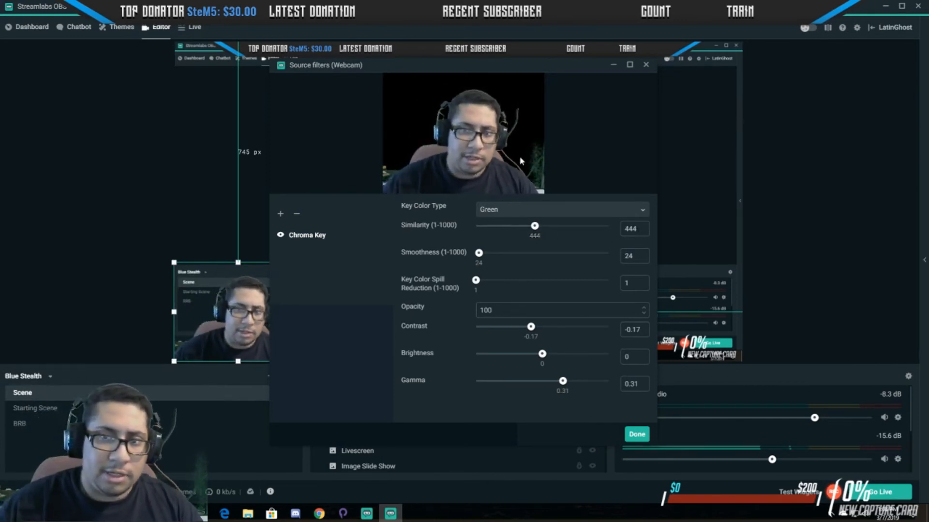
{"action": "left_click", "coordinate": [522, 227]}
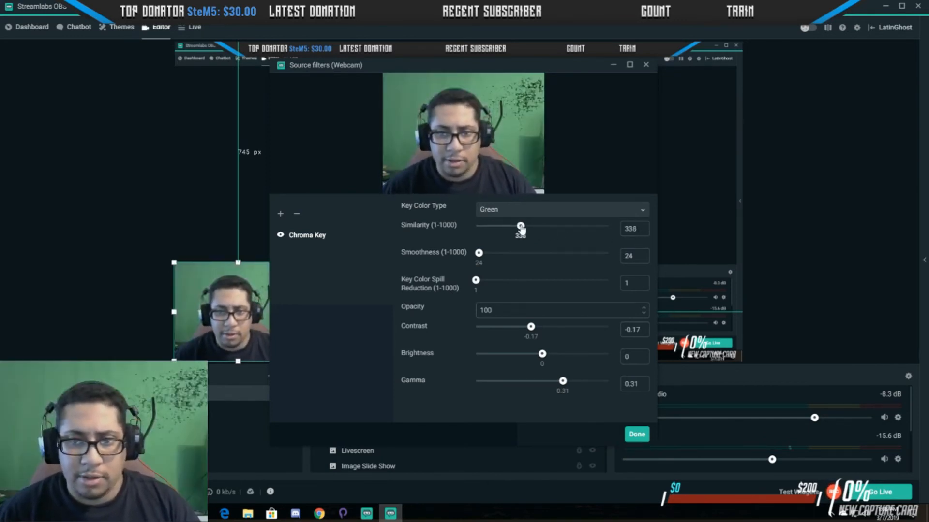
{"action": "left_click_drag", "start_coordinate": [523, 229], "coordinate": [531, 231]}
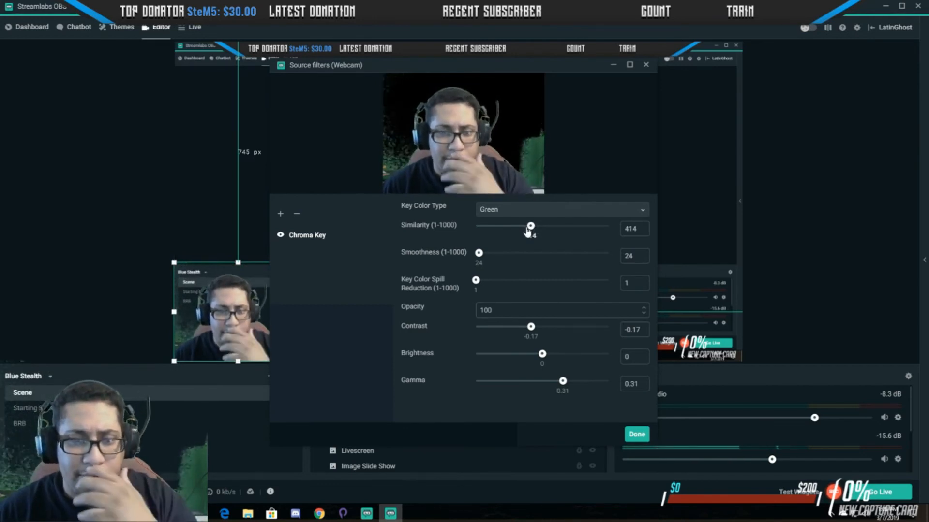
{"action": "left_click_drag", "start_coordinate": [527, 230], "coordinate": [566, 233]}
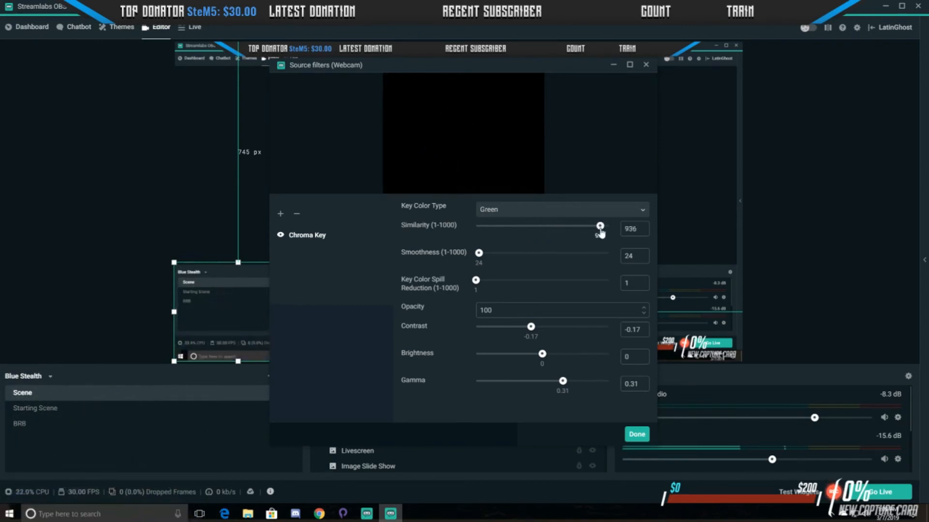
- Set the Chroma Key filter's Similarity to 467
{"action": "left_click_drag", "start_coordinate": [594, 233], "coordinate": [538, 228]}
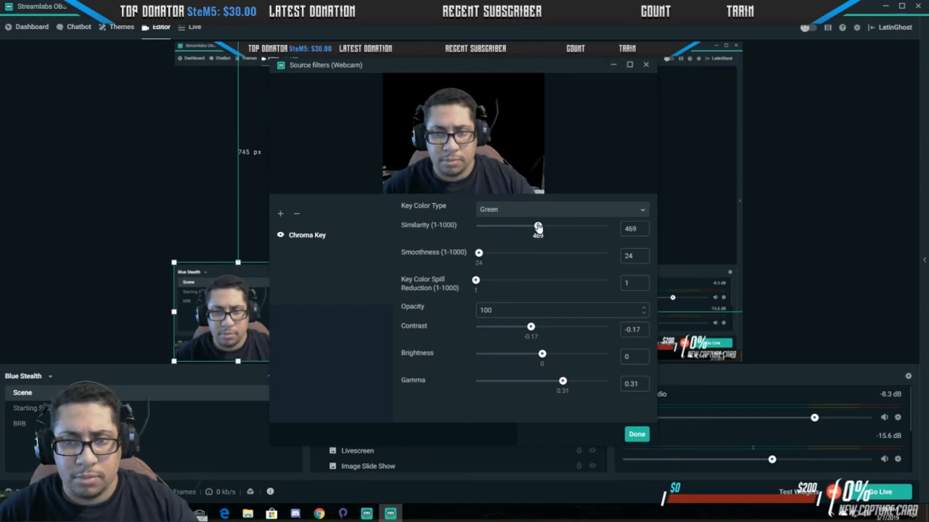
{"action": "left_click", "coordinate": [637, 229]}
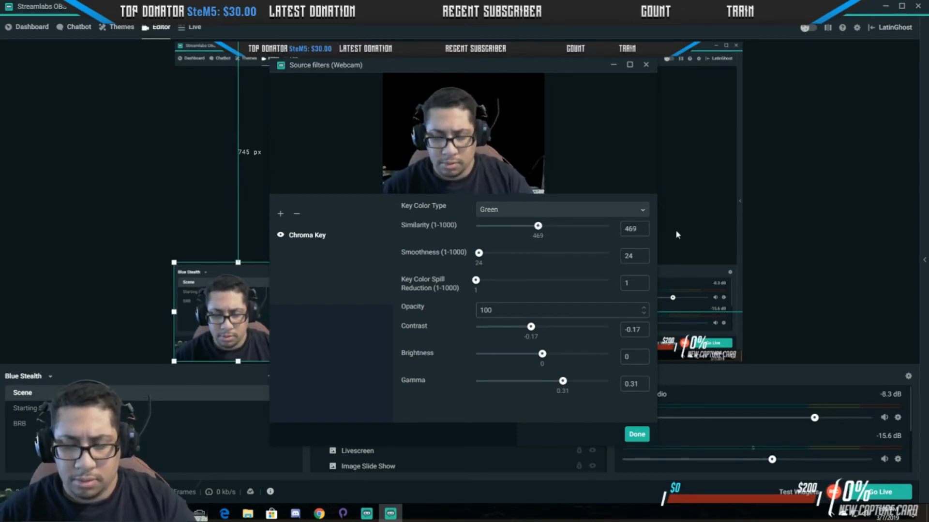
{"action": "key", "text": "BackSpace"}
{"action": "type", "text": "7"}
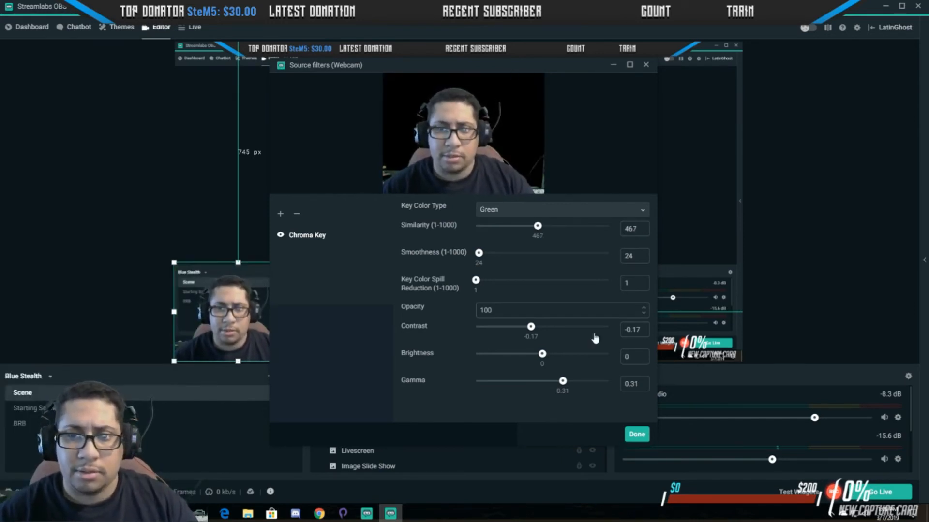
- Move the filters window aside, try Key Color Spill Reduction at 1000, and return it to 1
{"action": "left_click_drag", "start_coordinate": [378, 62], "coordinate": [457, 57]}
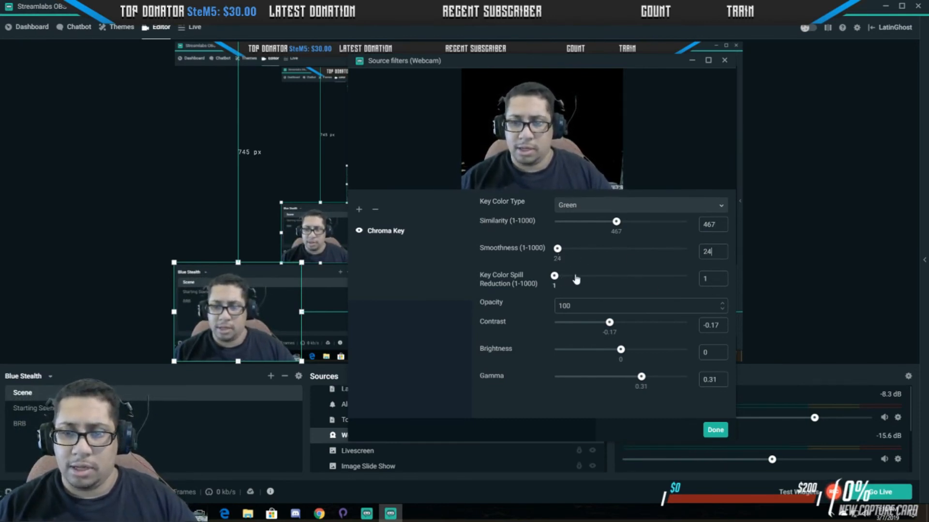
{"action": "left_click_drag", "start_coordinate": [555, 277], "coordinate": [712, 285]}
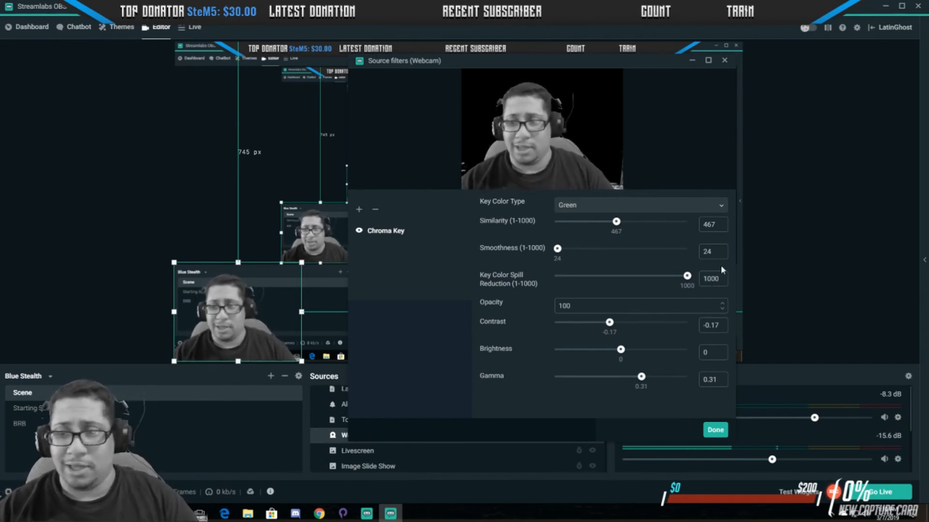
{"action": "left_click", "coordinate": [624, 276]}
{"action": "left_click_drag", "start_coordinate": [624, 278], "coordinate": [551, 283]}
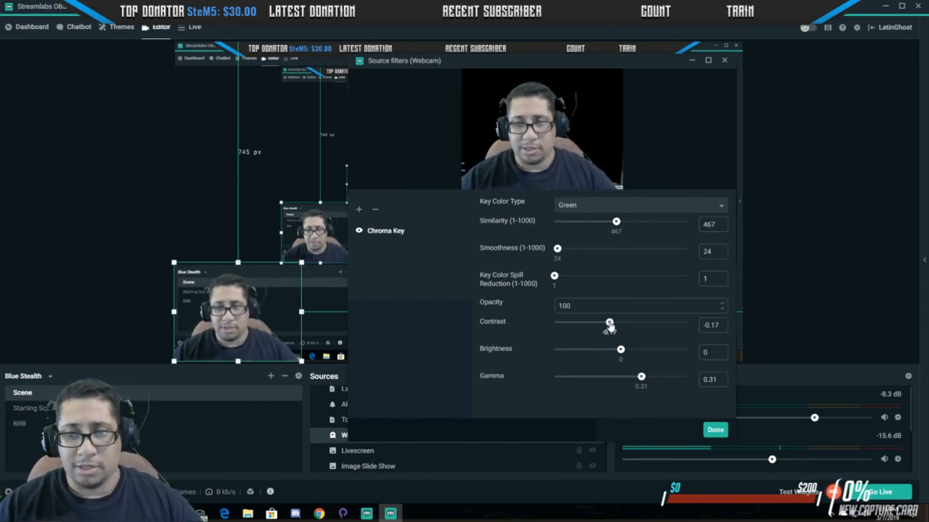
- Try the Chroma Key filter's Contrast at -0.98 and 1, and set it to -0.07
{"action": "left_click_drag", "start_coordinate": [609, 323], "coordinate": [556, 322]}
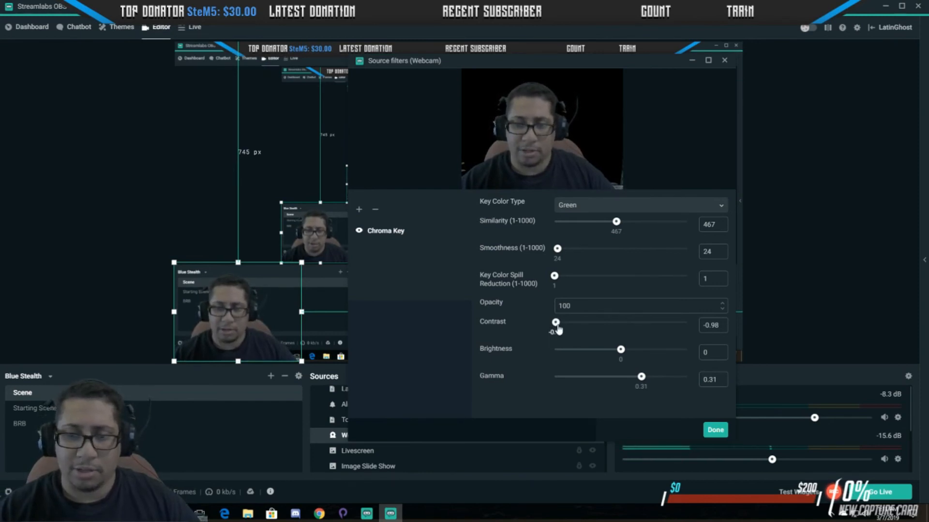
{"action": "left_click_drag", "start_coordinate": [555, 322], "coordinate": [693, 328]}
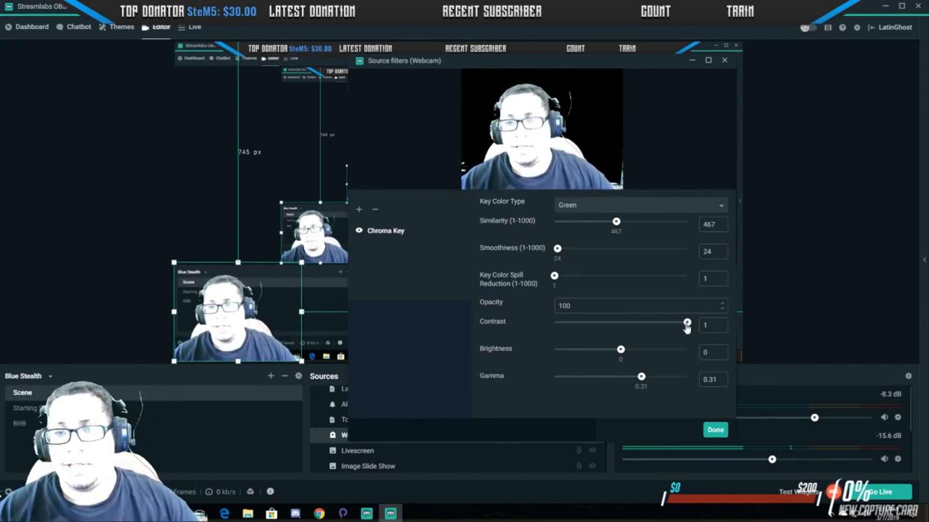
{"action": "left_click_drag", "start_coordinate": [687, 323], "coordinate": [616, 323]}
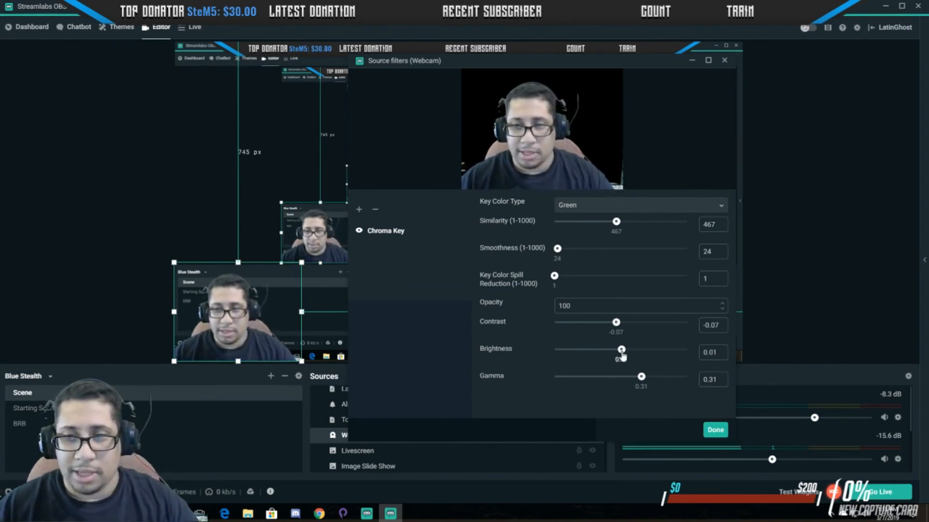
- Try the Chroma Key filter's Brightness at -1 and 1, and set it to -0.06
{"action": "left_click_drag", "start_coordinate": [622, 351], "coordinate": [492, 335]}
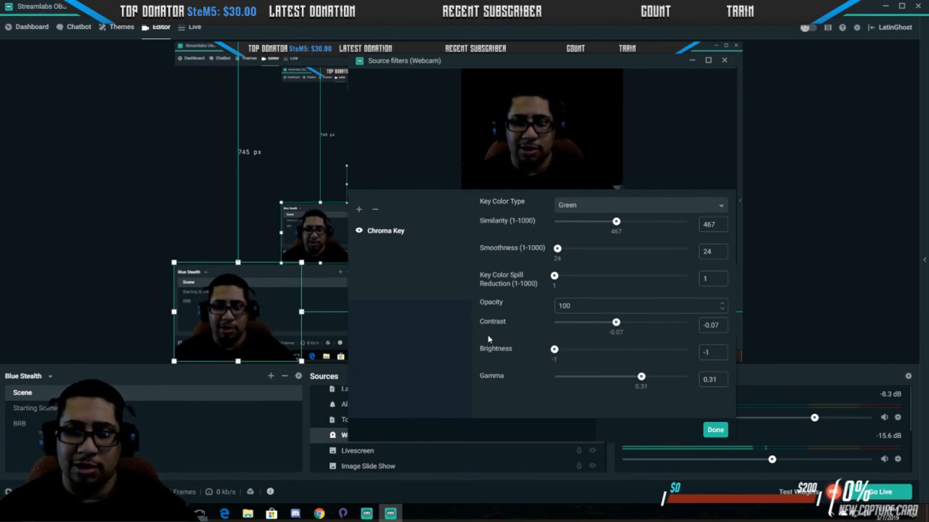
{"action": "left_click_drag", "start_coordinate": [554, 349], "coordinate": [694, 344]}
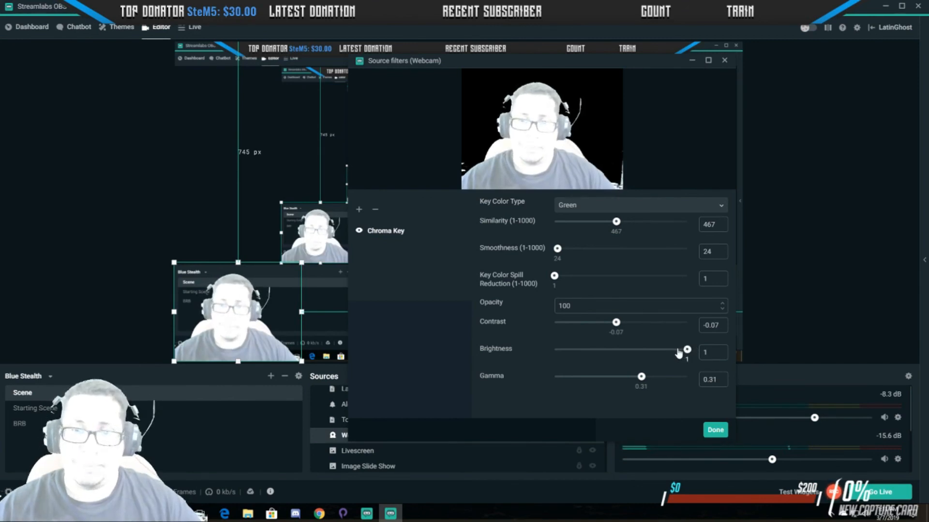
{"action": "left_click_drag", "start_coordinate": [680, 353], "coordinate": [618, 351]}
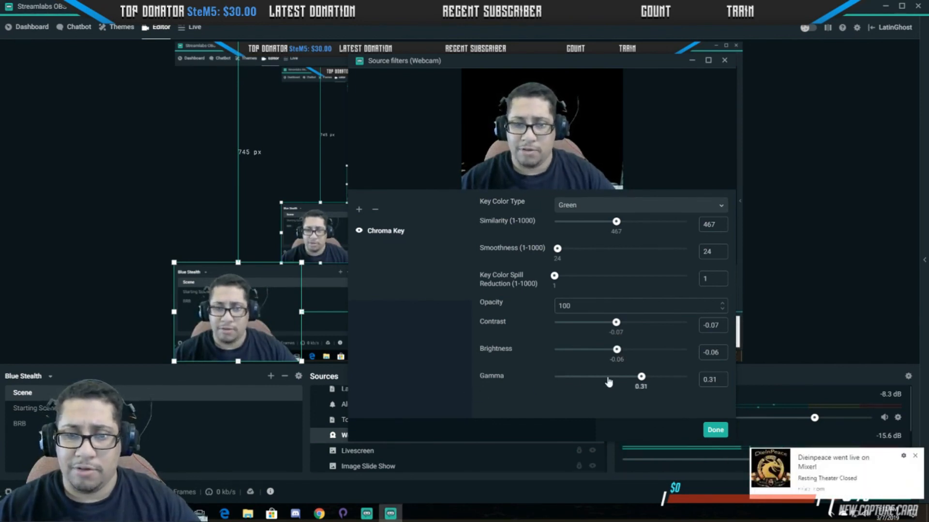
- Try the Chroma Key filter's Gamma at -0.95, set it to -0.17, and close the webcam's filter settings
{"action": "left_click_drag", "start_coordinate": [641, 383], "coordinate": [557, 379]}
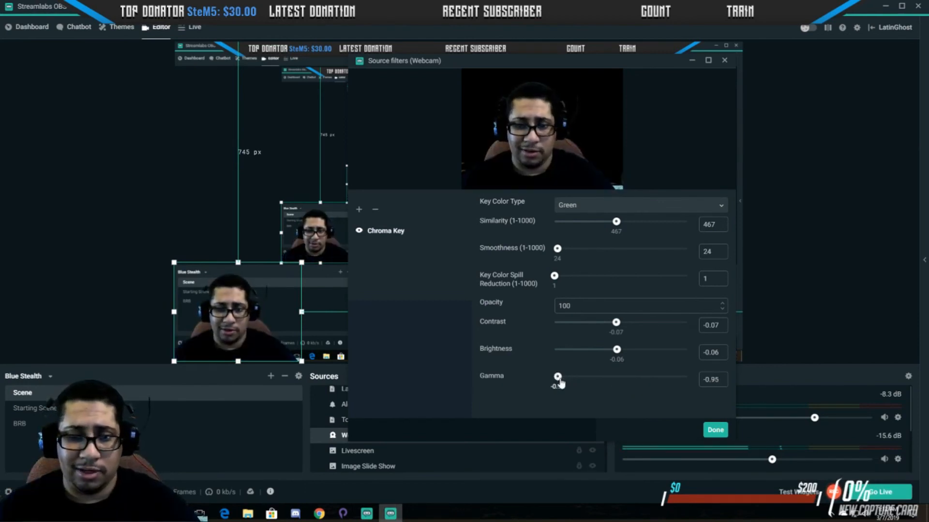
{"action": "left_click_drag", "start_coordinate": [558, 380], "coordinate": [610, 383]}
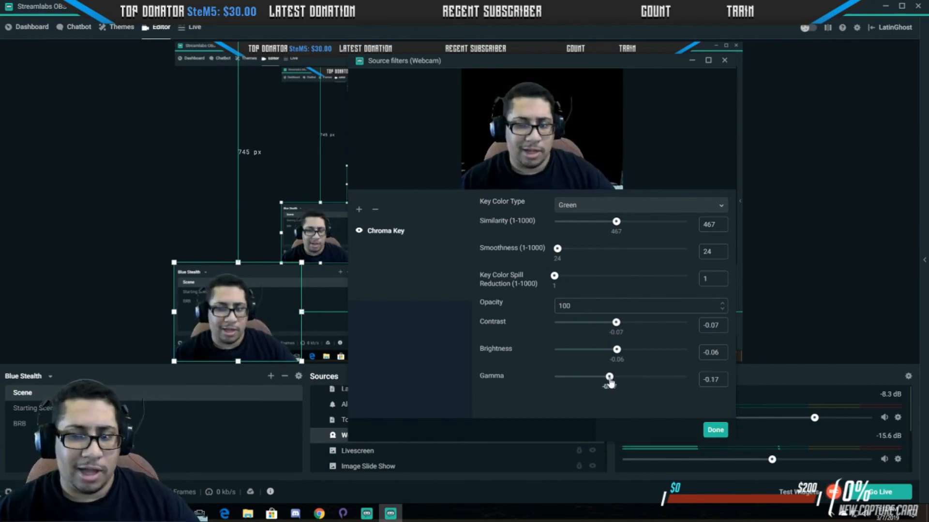
{"action": "left_click", "coordinate": [713, 431]}
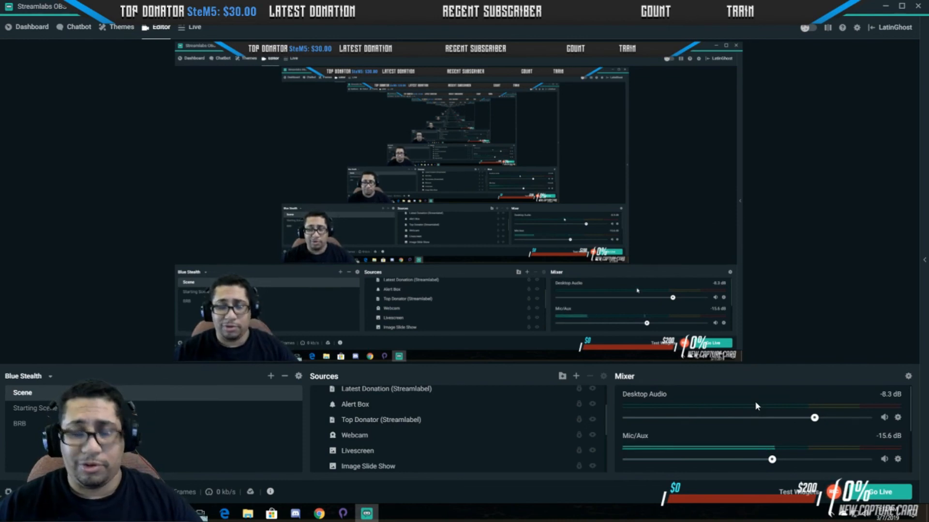
{"action": "scroll", "coordinate": [396, 453], "scroll_direction": "down", "scroll_amount": 5}
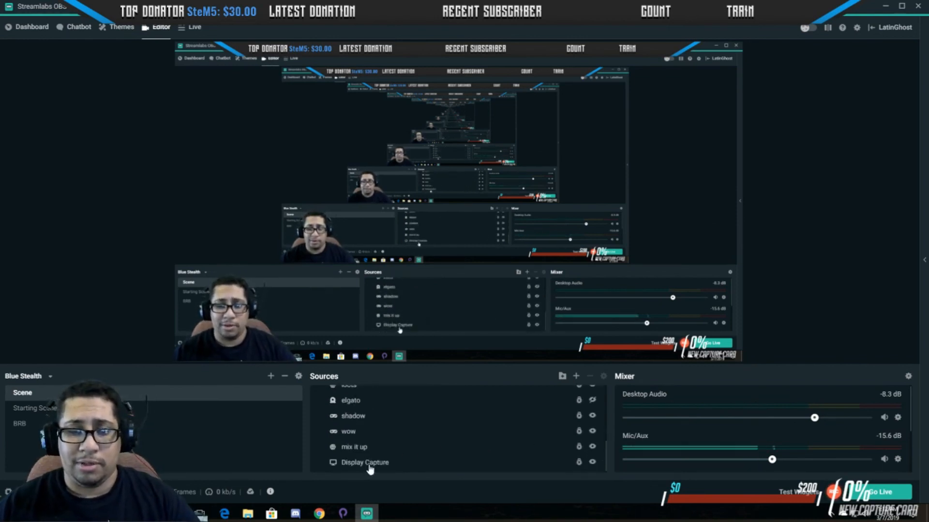